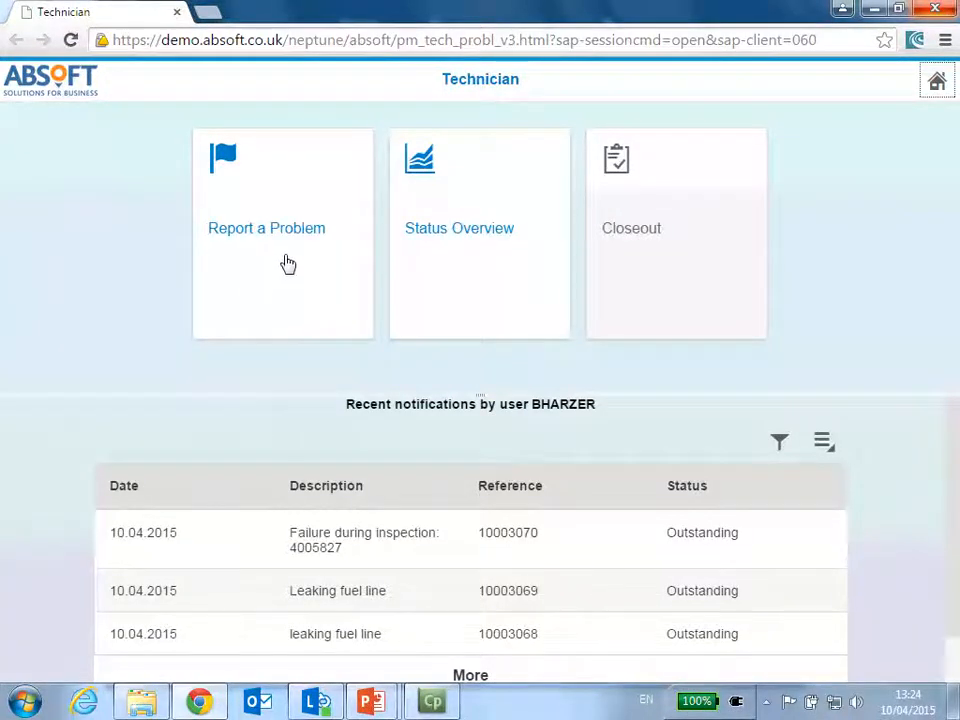
Step: Start a problem report and assign the FUEL GAS FLTR equipment (F1072), found by technical ID F10 in plant YP11
click(288, 263)
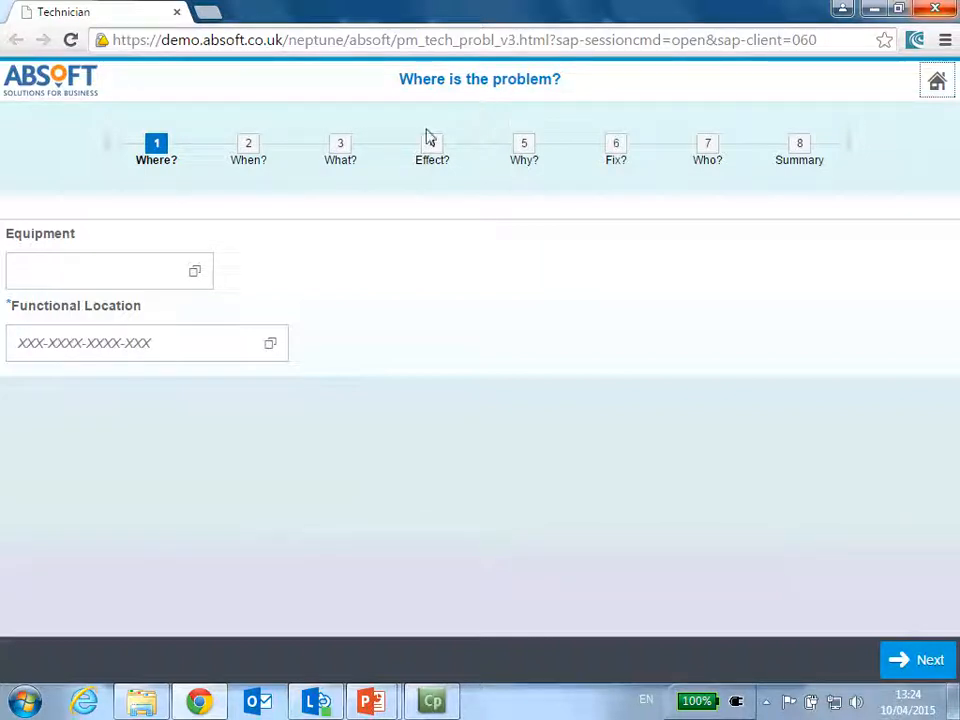
click(200, 278)
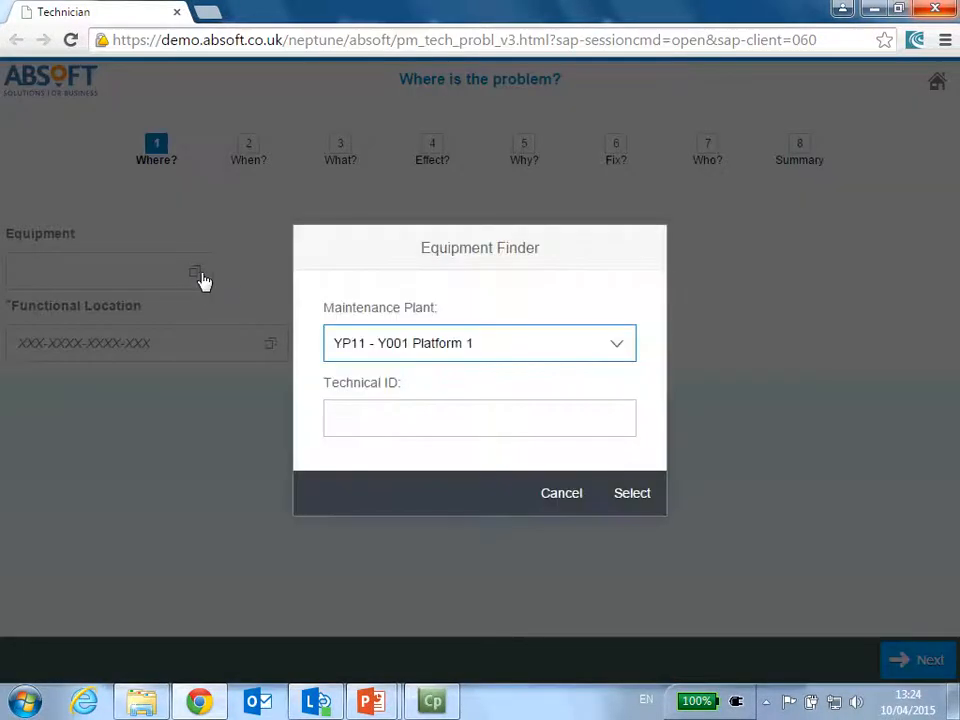
click(364, 419)
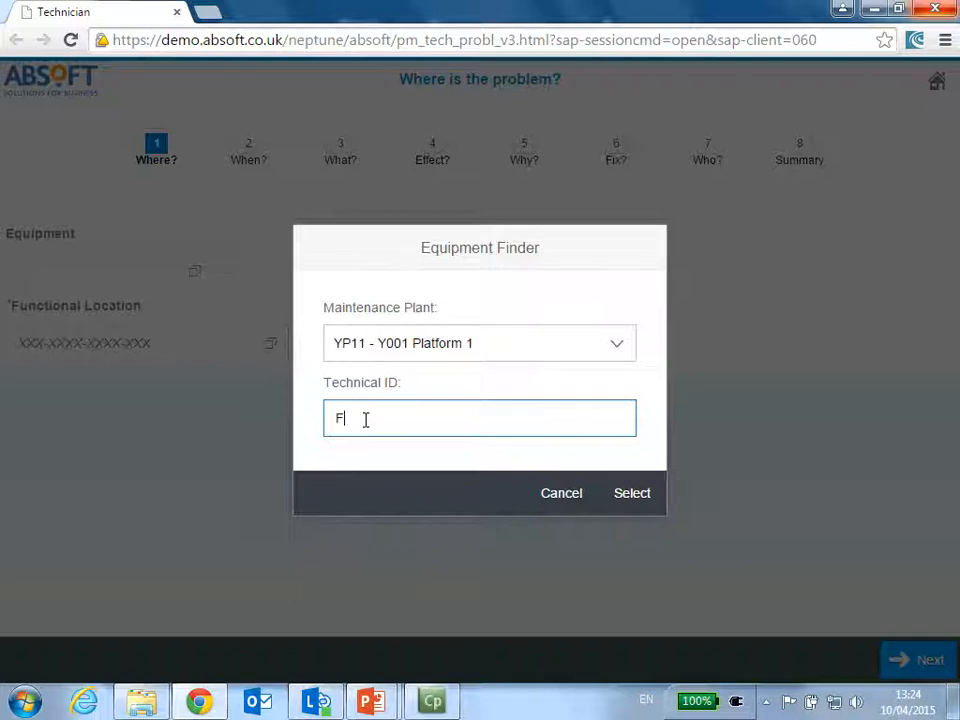
text(10)
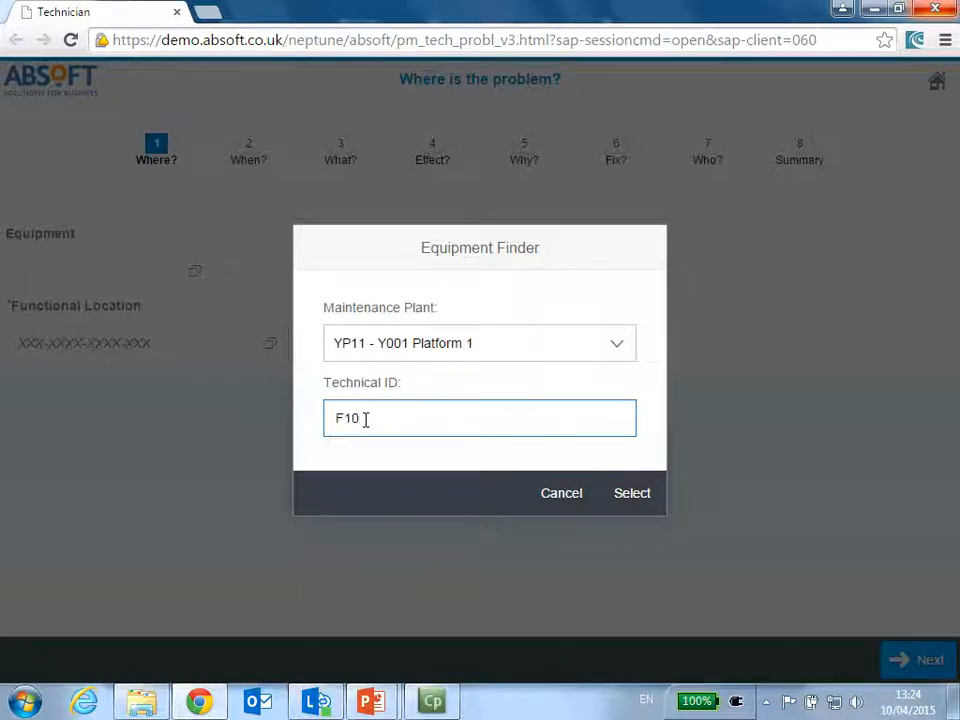
click(619, 505)
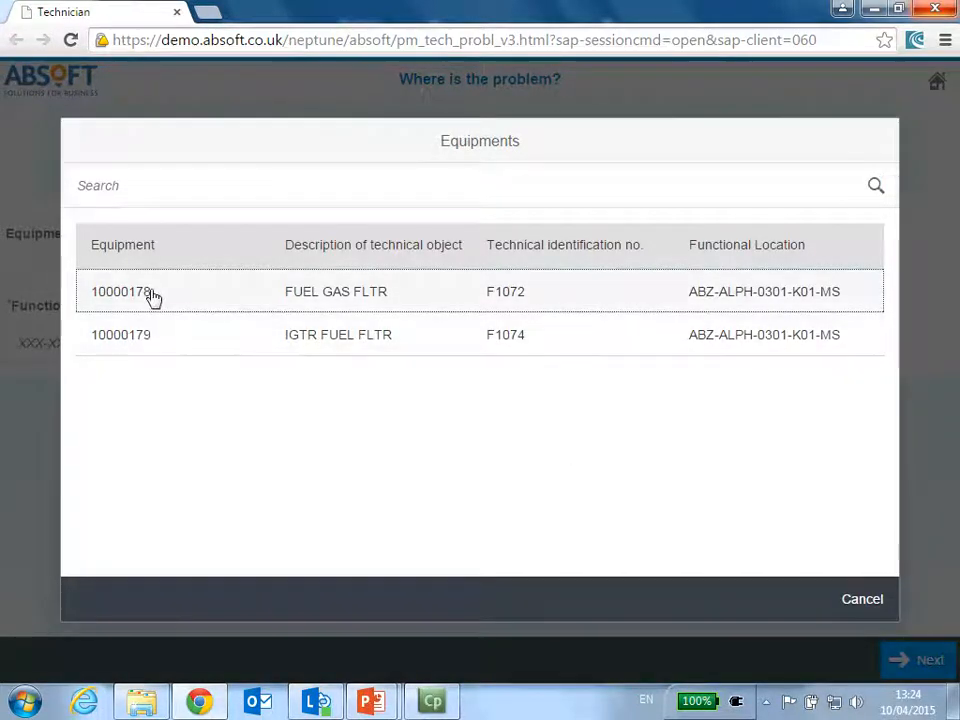
click(780, 300)
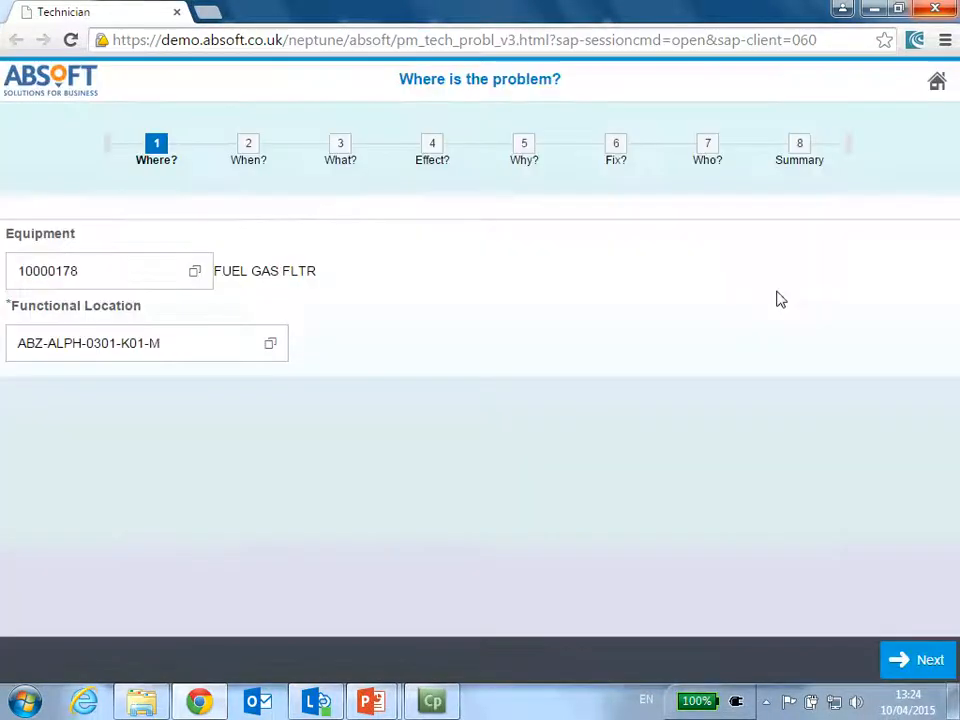
click(907, 663)
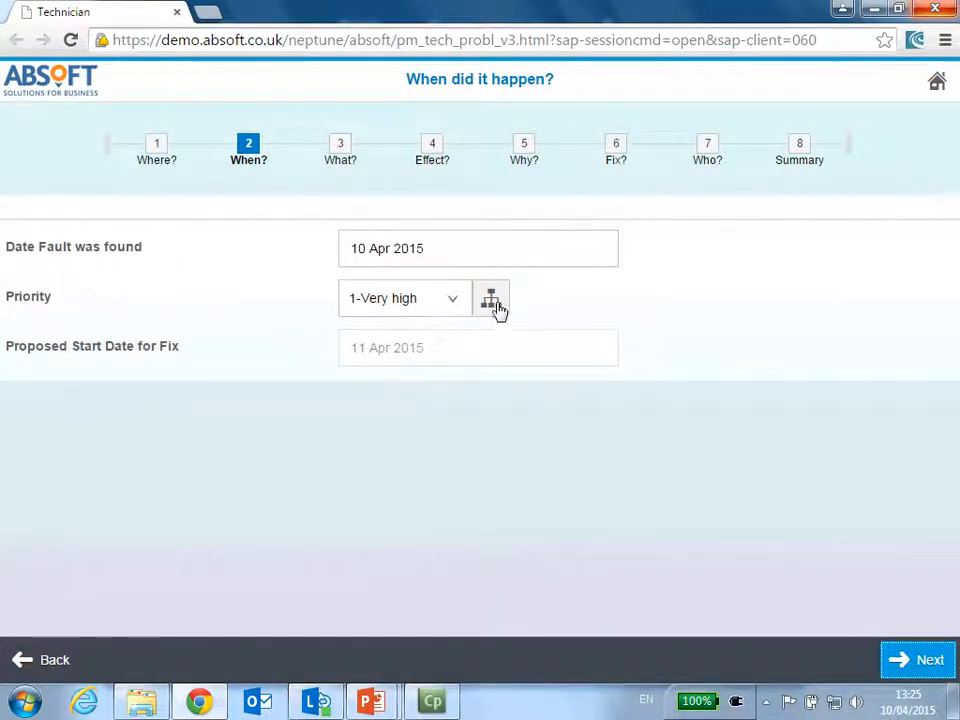
Step: Determine the priority with the decision questions: Environmetally Critical, controllable Yes, immediate cleanup No, Medium - Schedule into plan
click(454, 302)
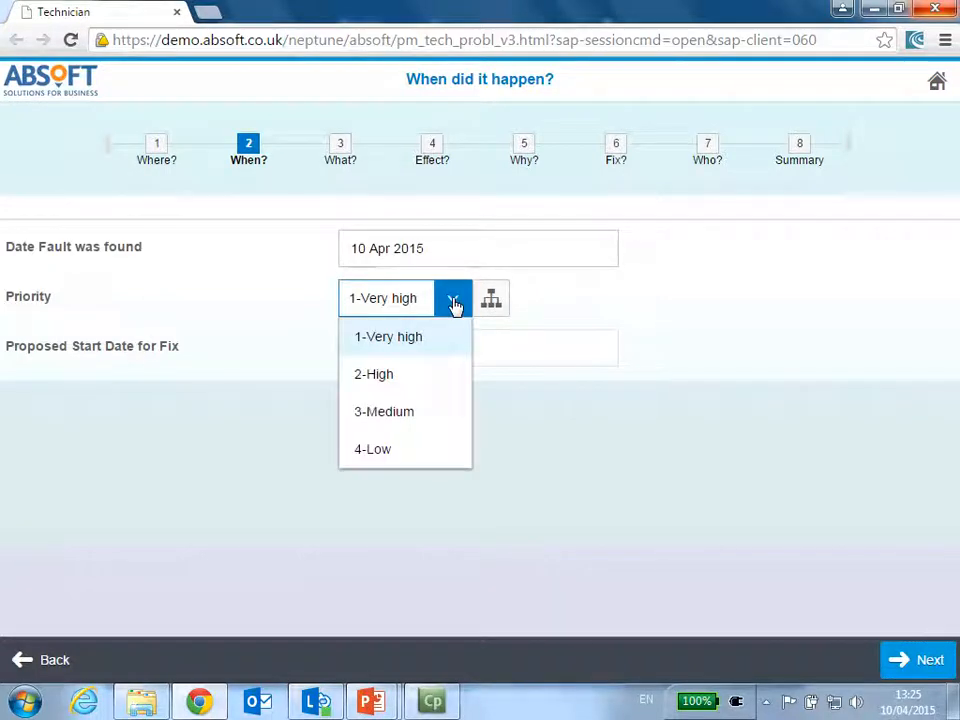
click(453, 302)
click(492, 302)
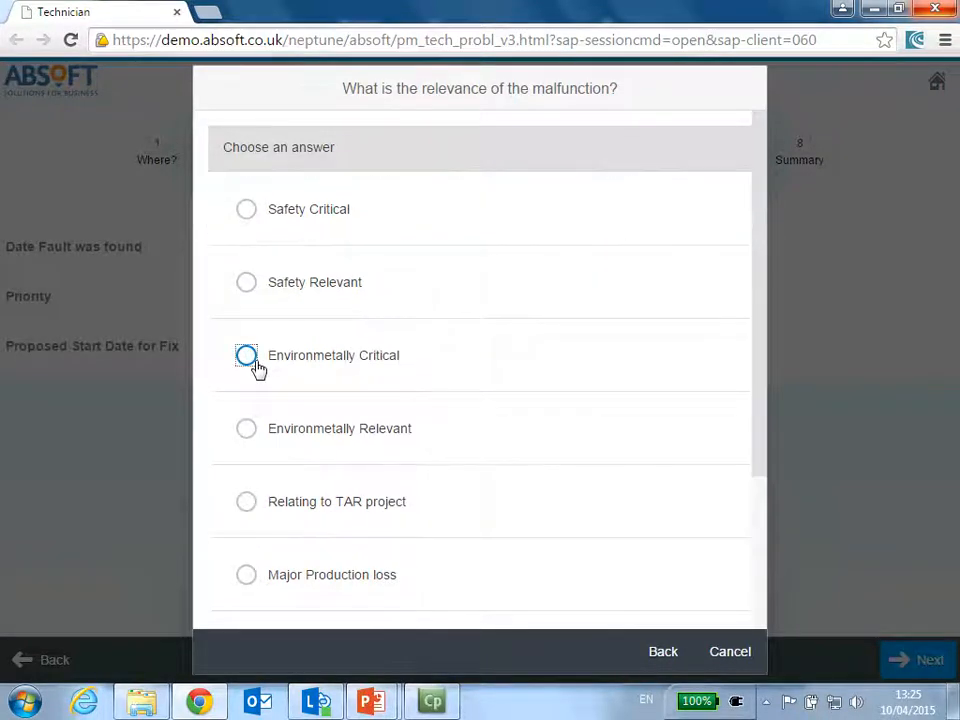
click(246, 356)
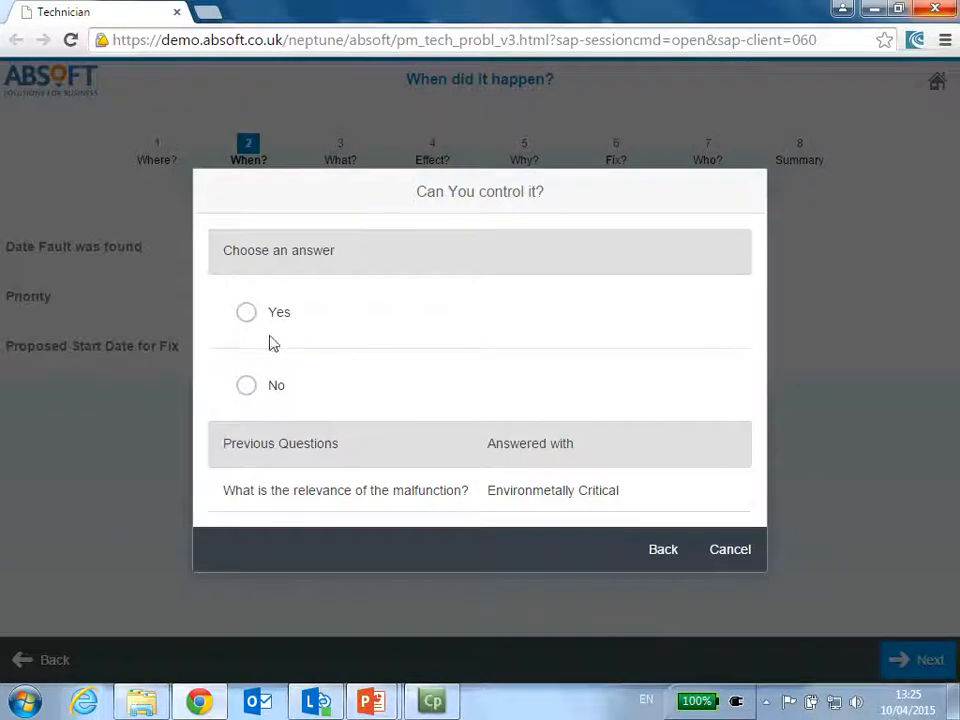
click(248, 314)
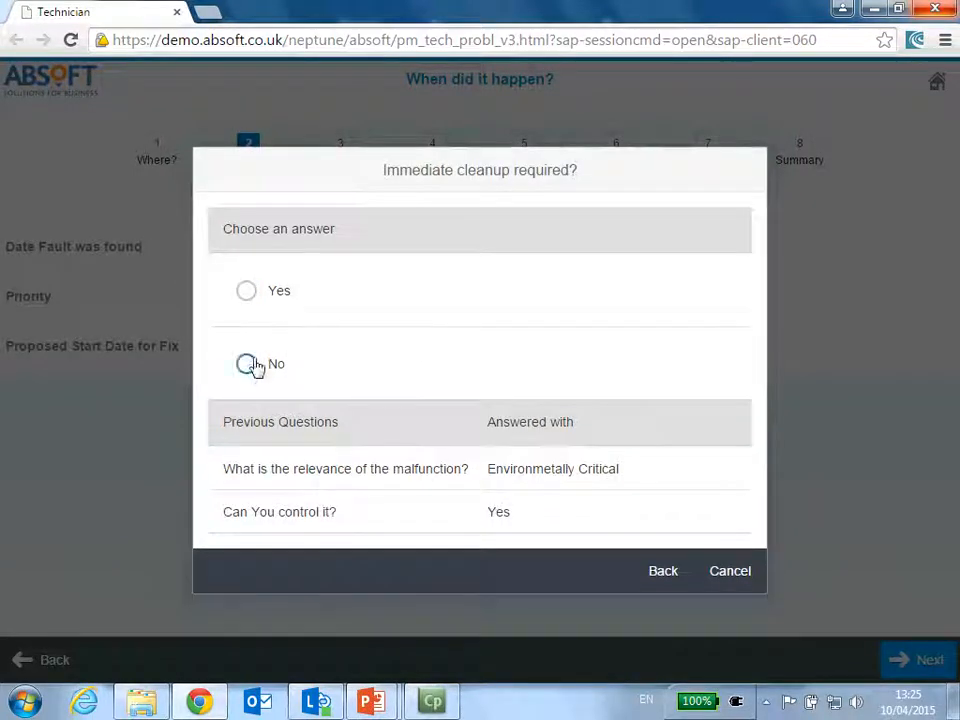
click(247, 363)
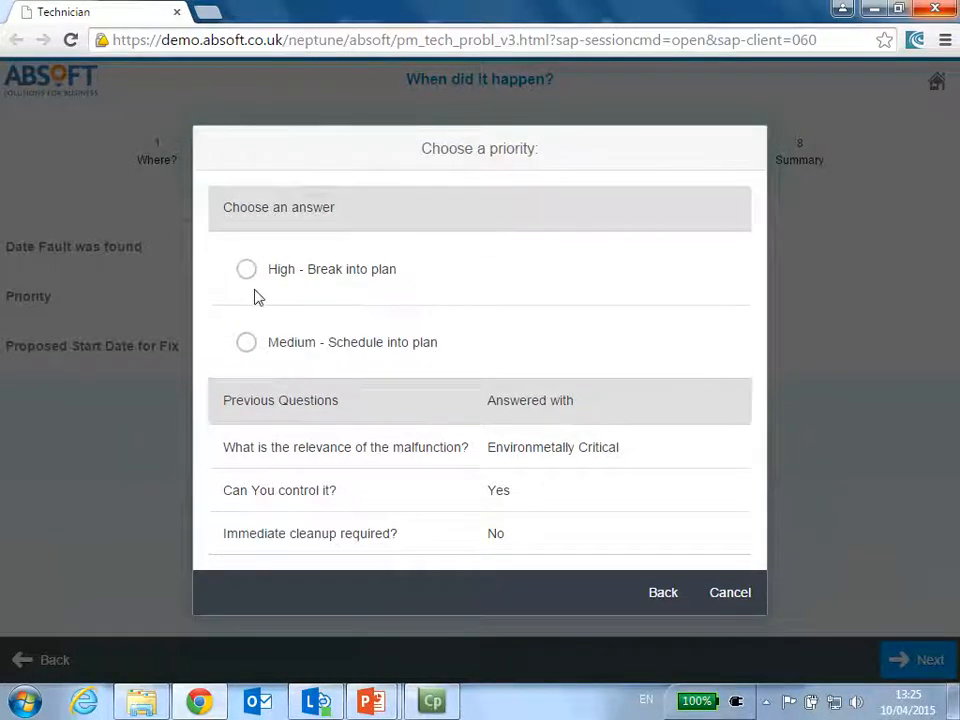
click(247, 343)
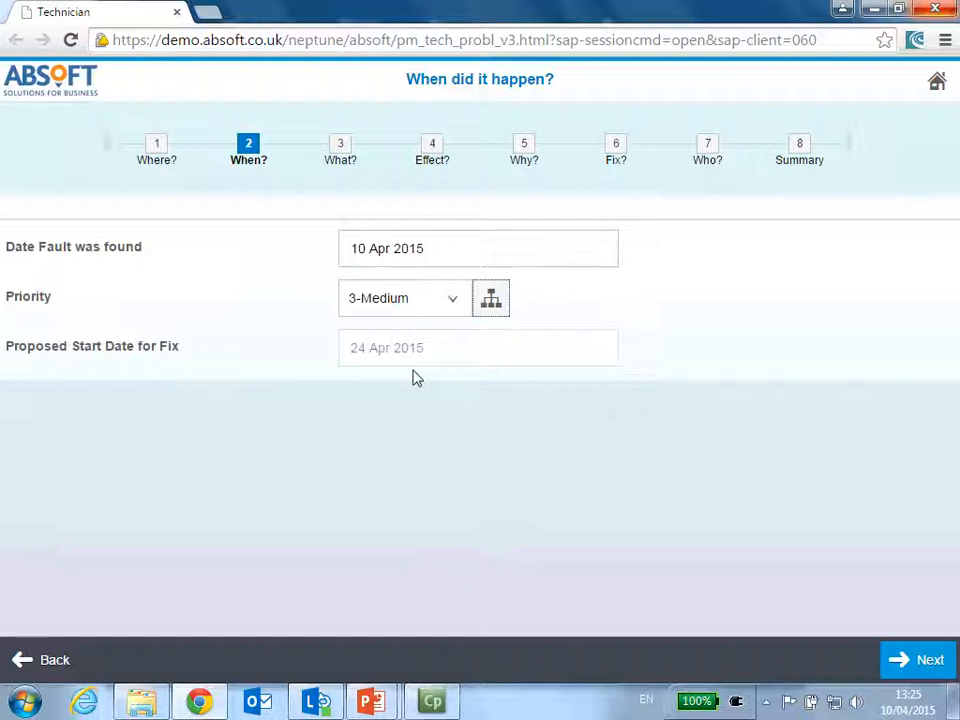
click(915, 660)
Step: Enter "Fuel leaking" as the nature of the problem and choose REPL - Replace as the action's symptom code
click(222, 275)
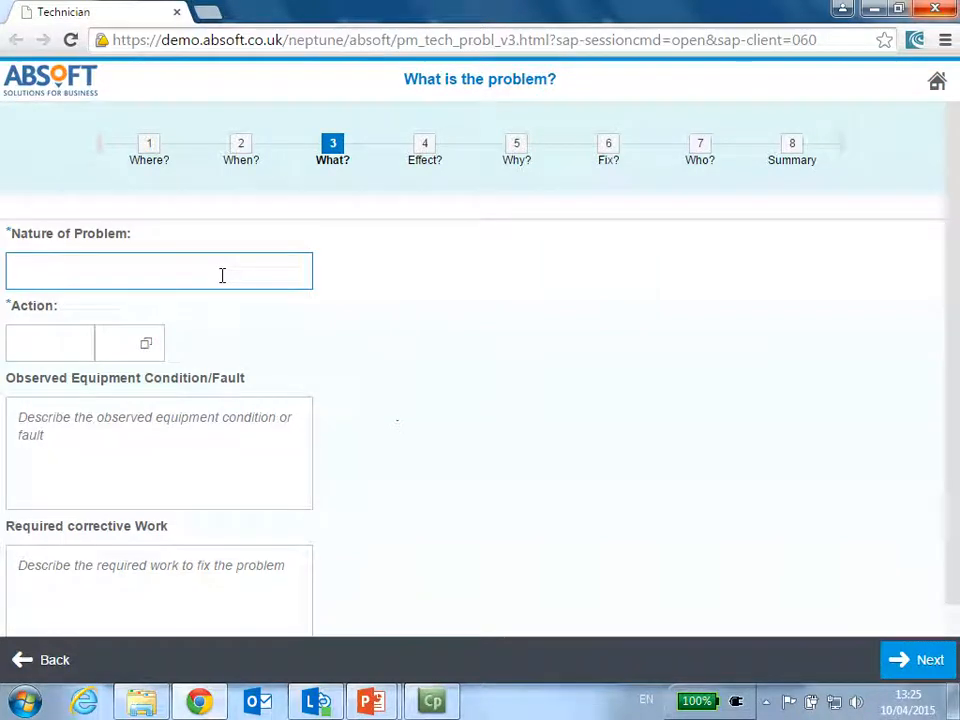
text(Fe)
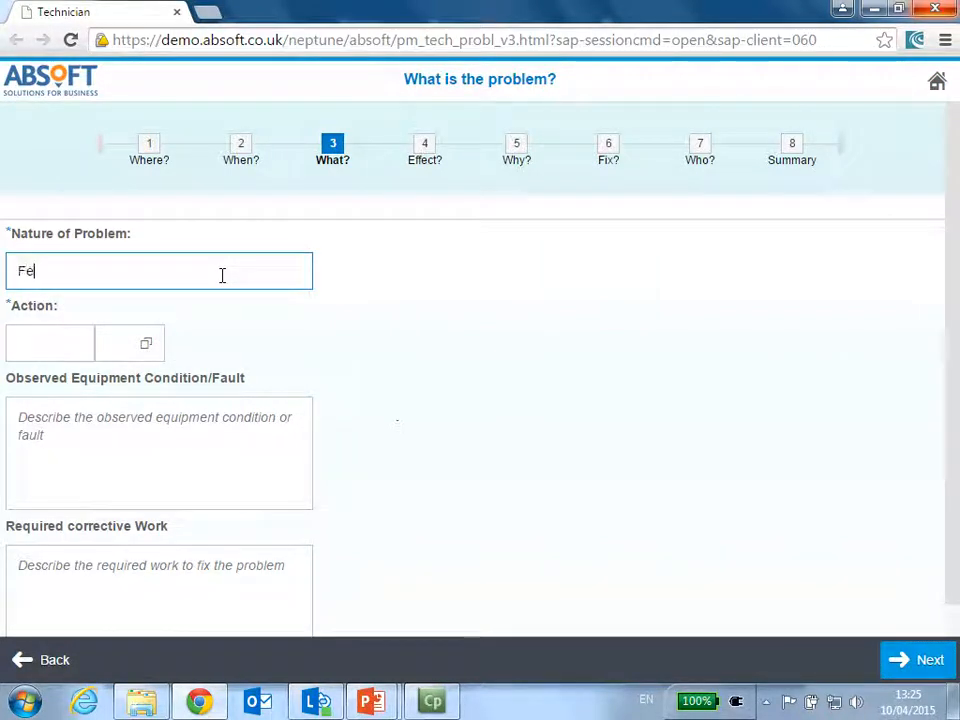
text(uel leaking)
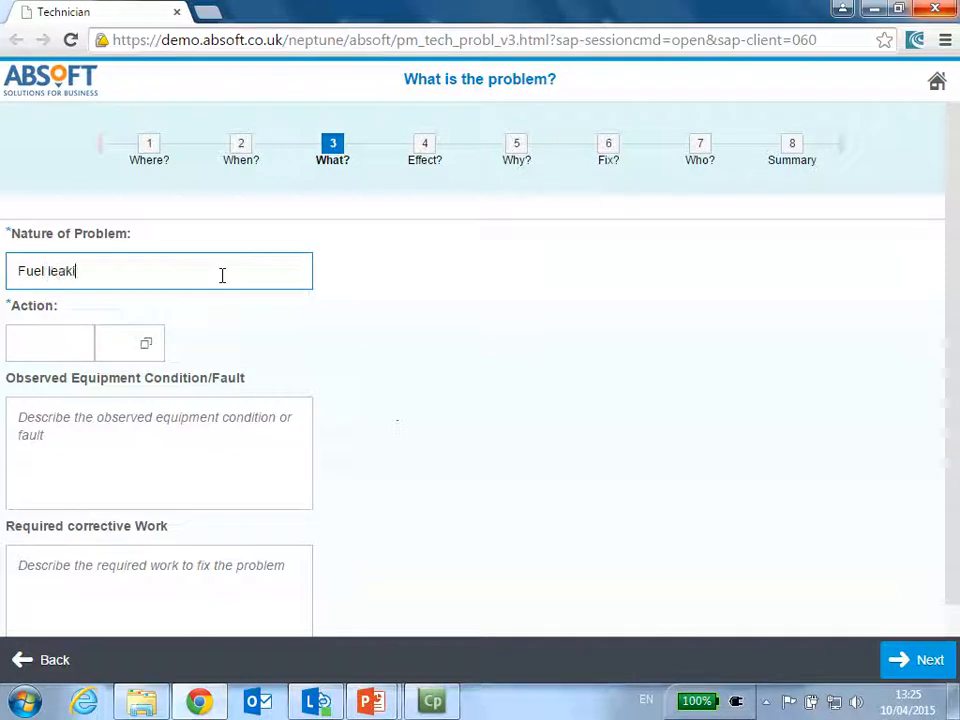
click(149, 347)
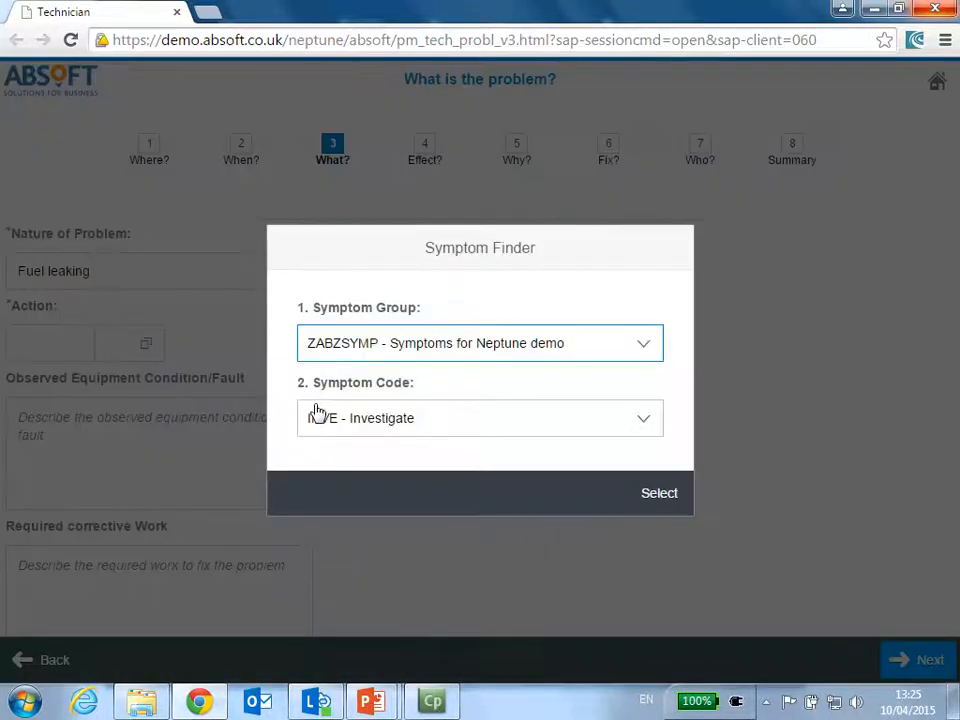
click(644, 428)
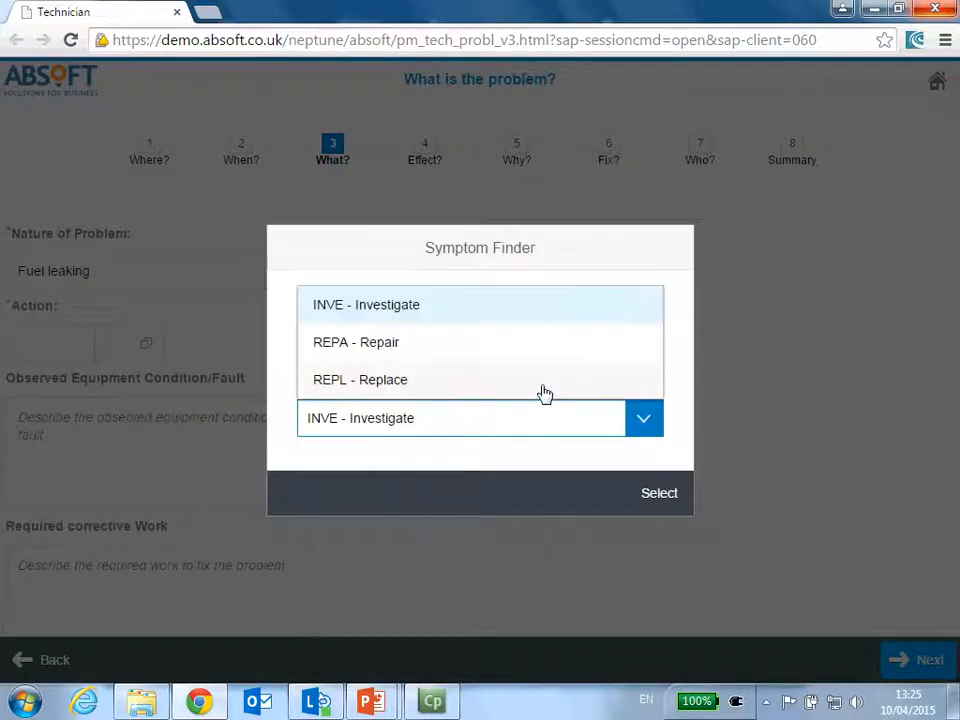
click(469, 381)
click(658, 495)
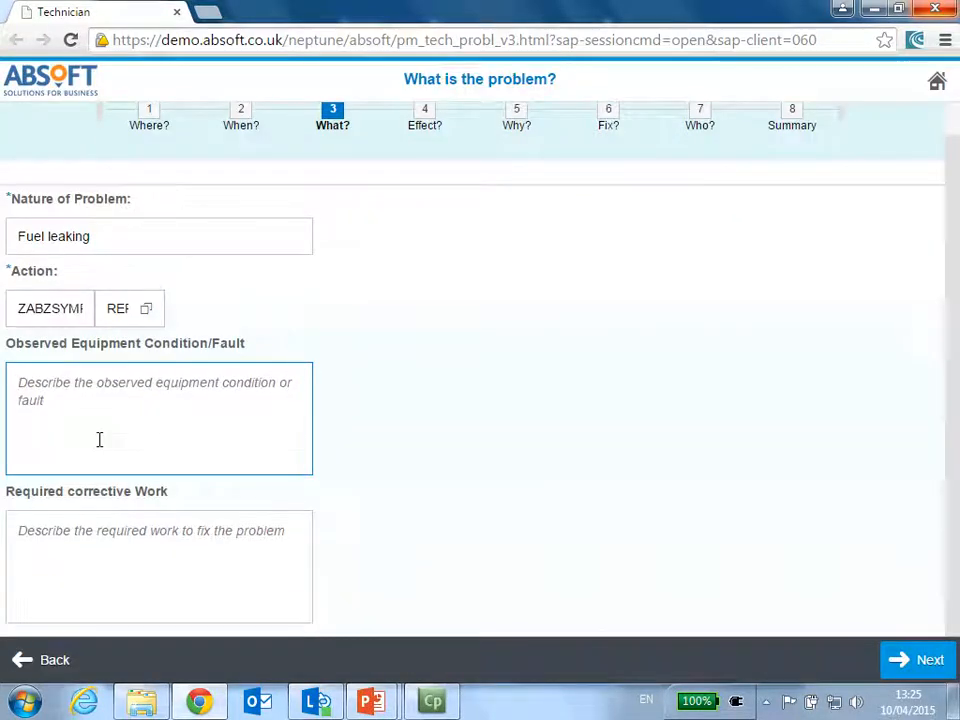
Step: Describe the required corrective work as "Replace a seal" and the observed equipment fault as "seal perished", and continue to the effect section
click(182, 562)
text(Rep)
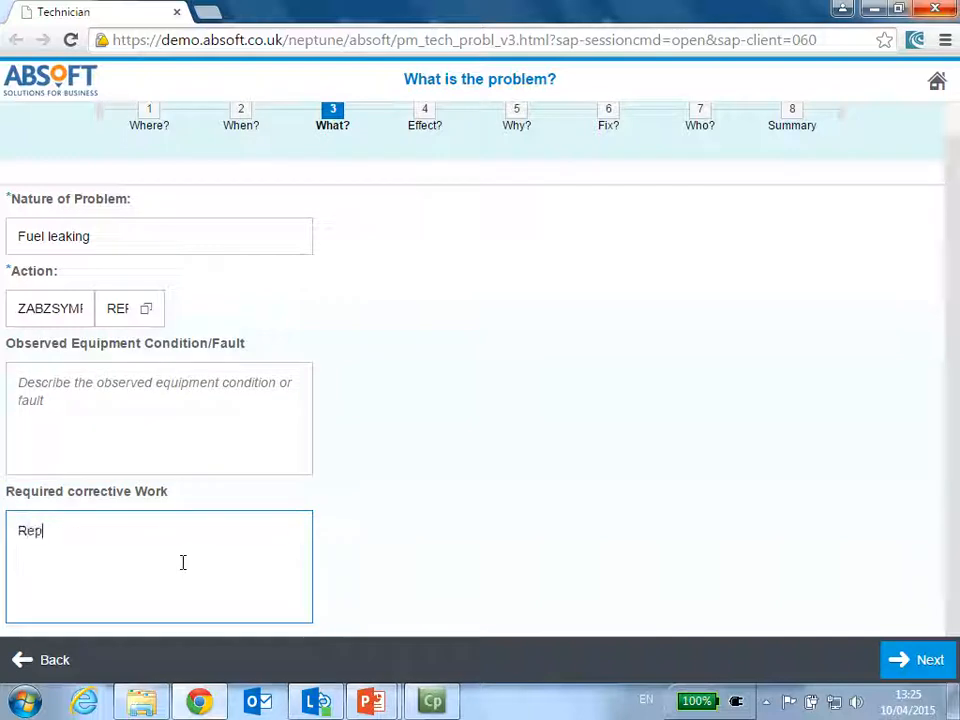
text(lace a s)
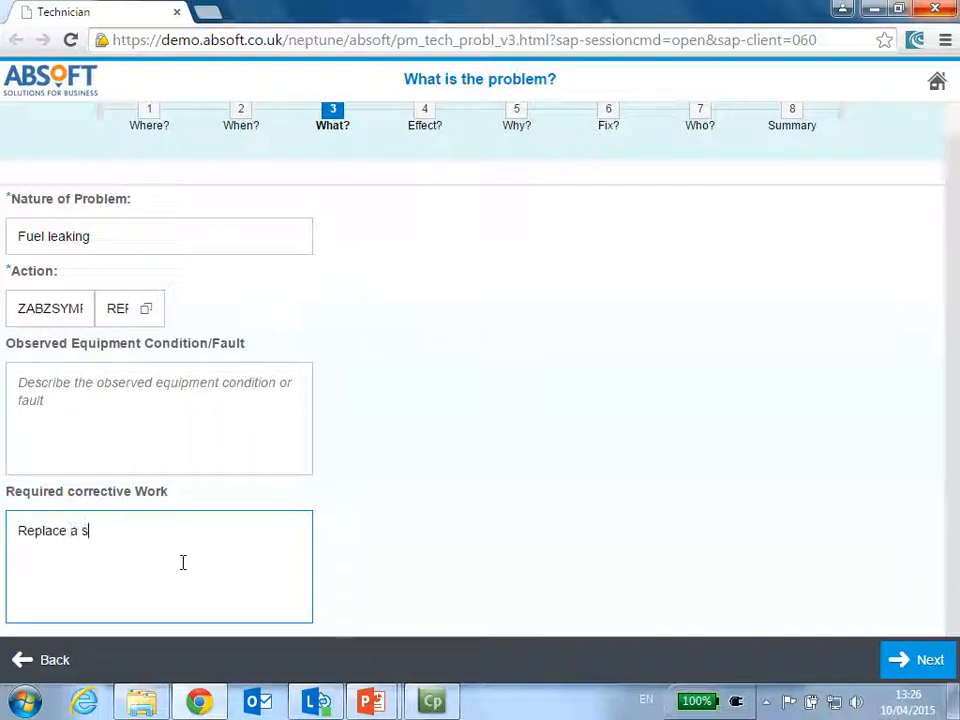
text(eal)
click(189, 408)
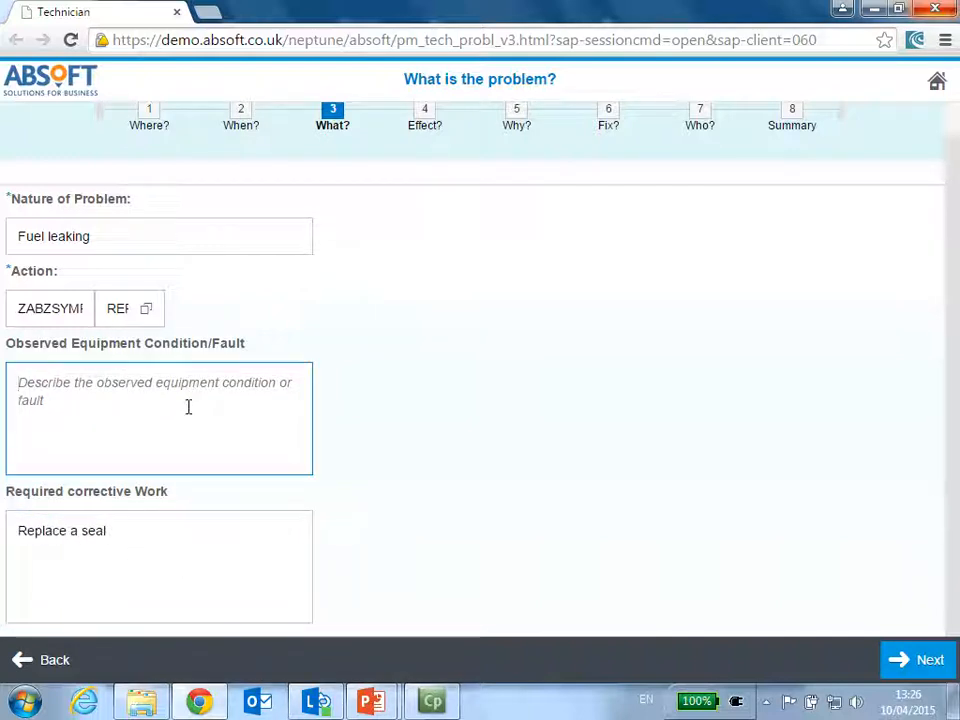
text(seal perished)
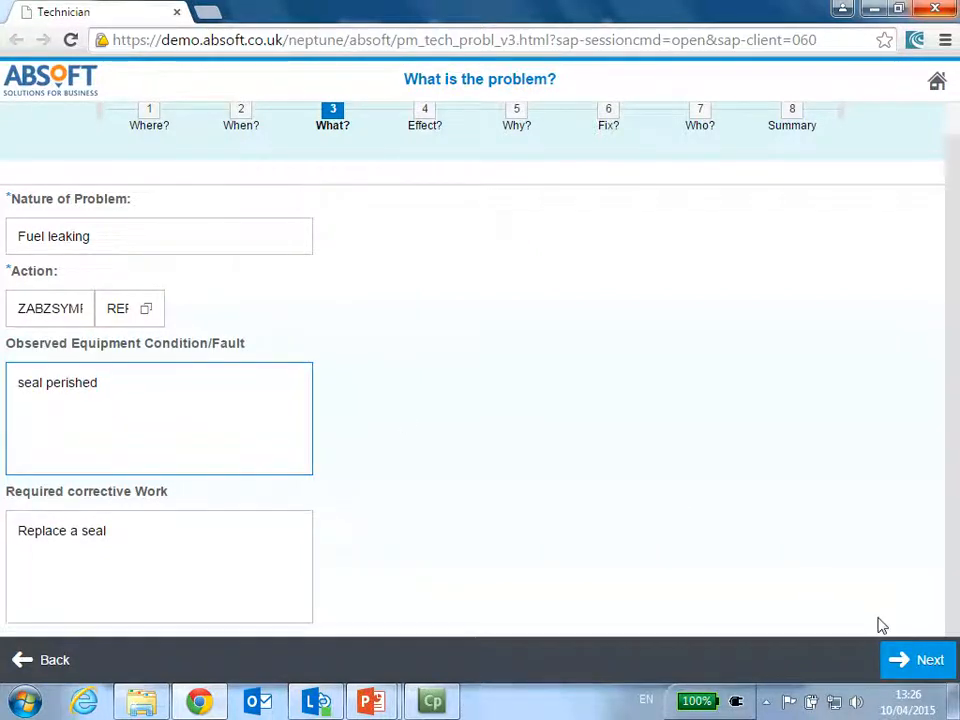
click(921, 660)
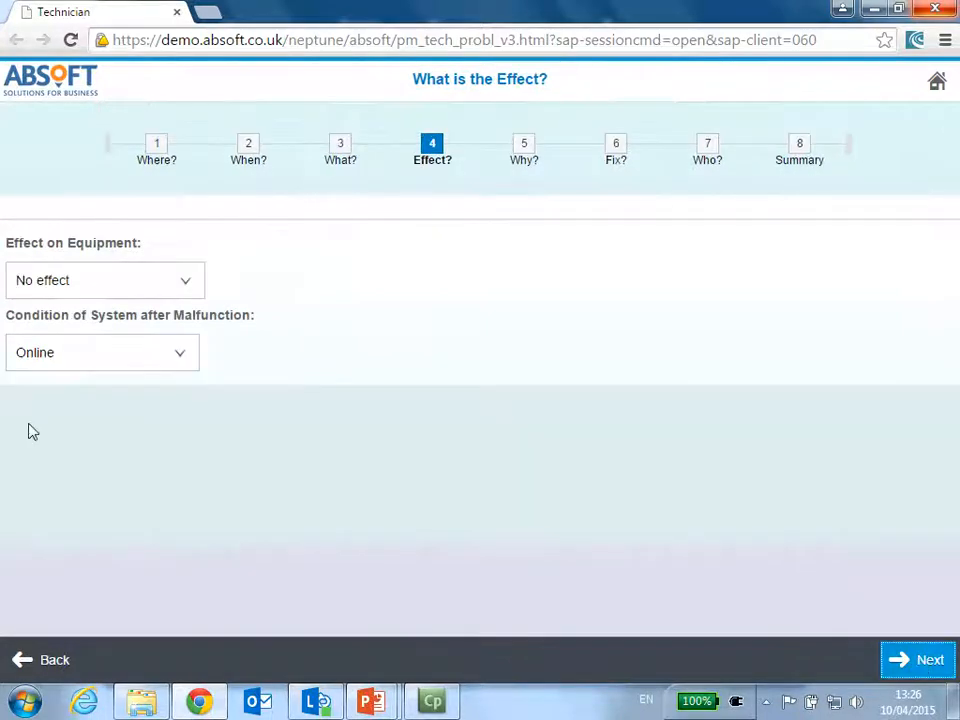
Step: Set the effect on equipment to Equipment restricted and the condition of system after malfunction to Online
click(183, 290)
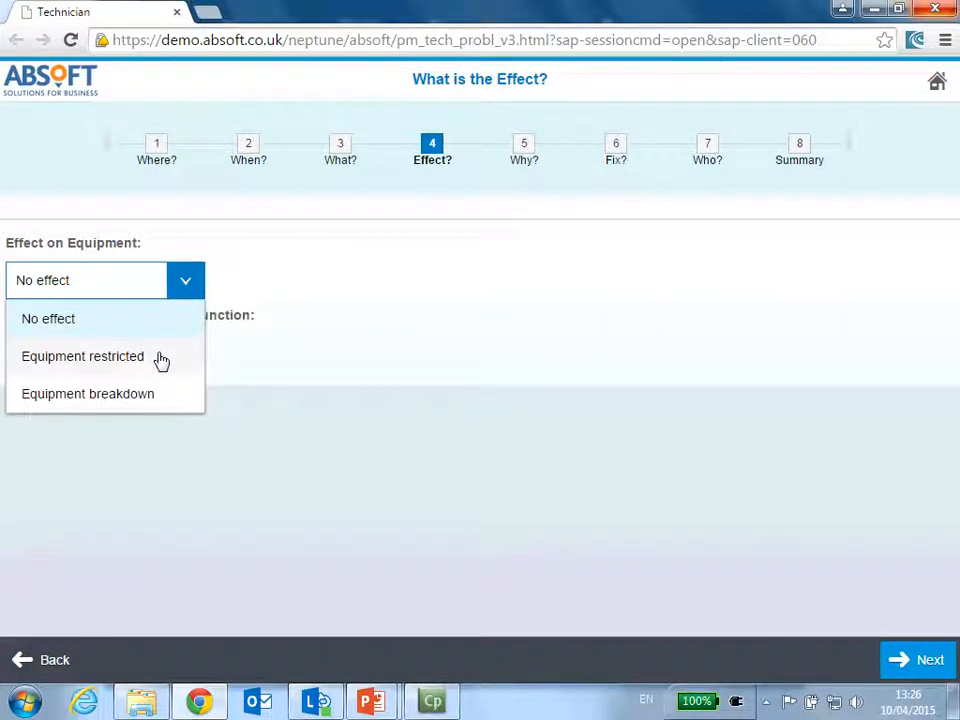
click(158, 356)
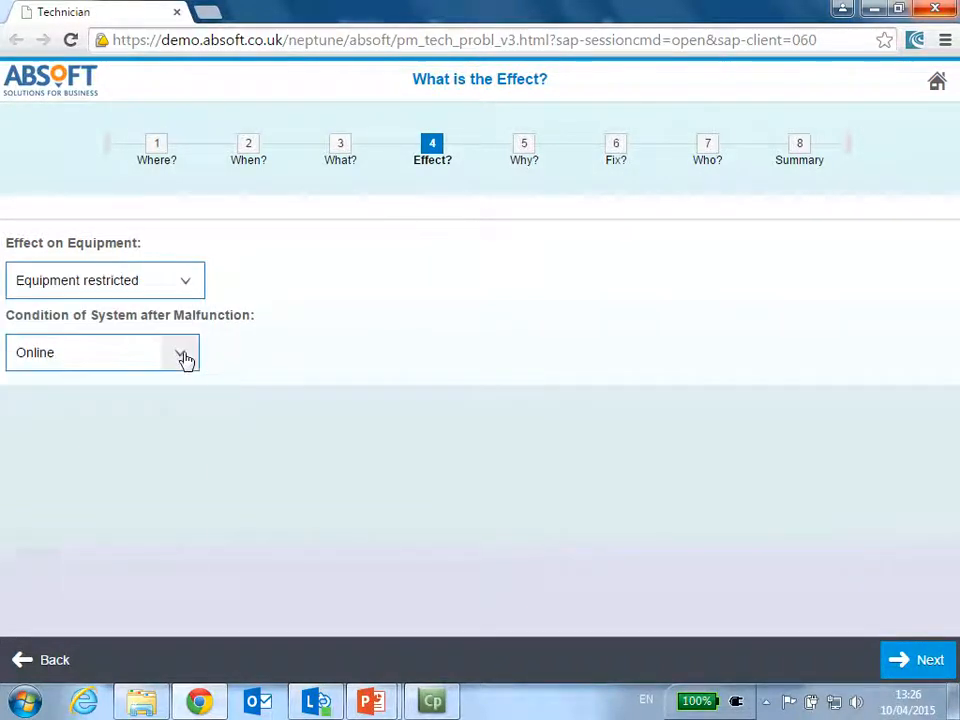
click(183, 356)
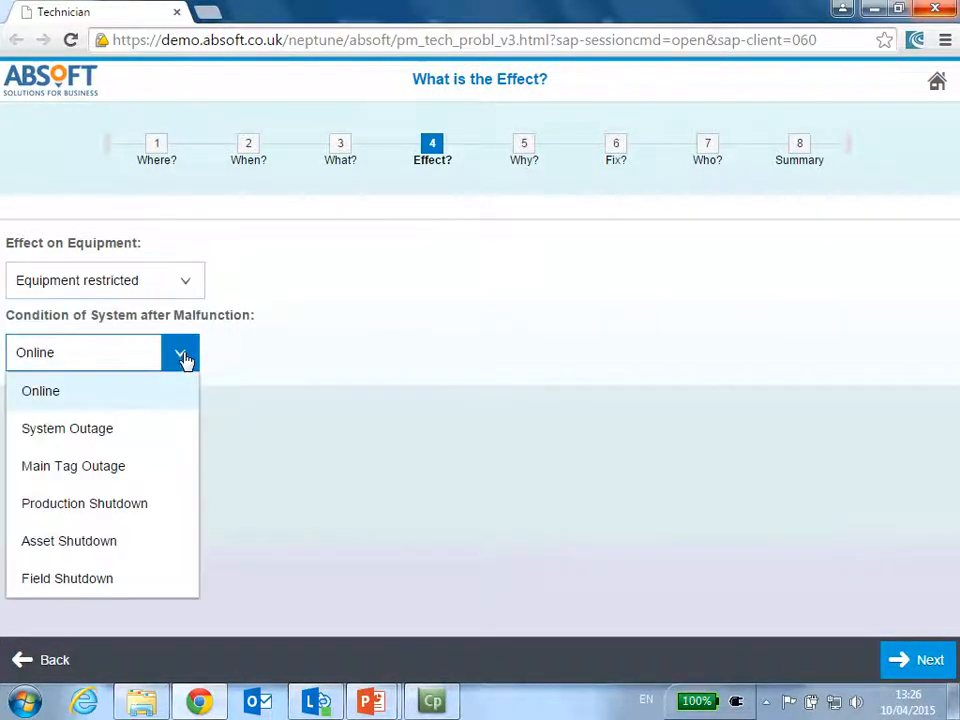
click(126, 401)
click(928, 666)
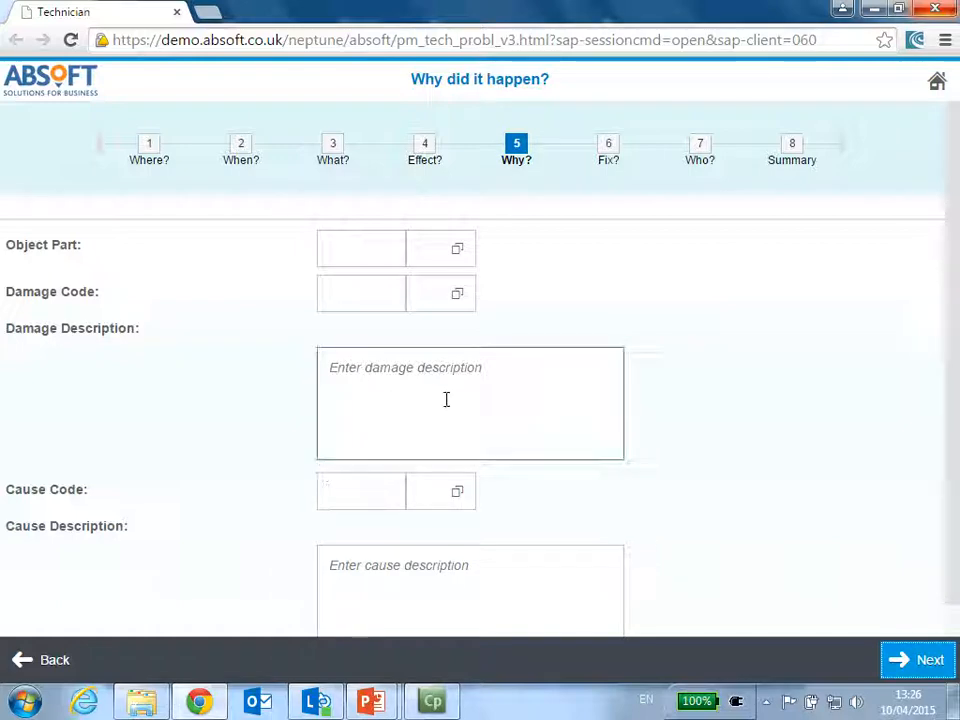
Step: Skip the Why? details and describe the fix location as "fuel line is overhead" and the access as "scaffolding required"
click(914, 664)
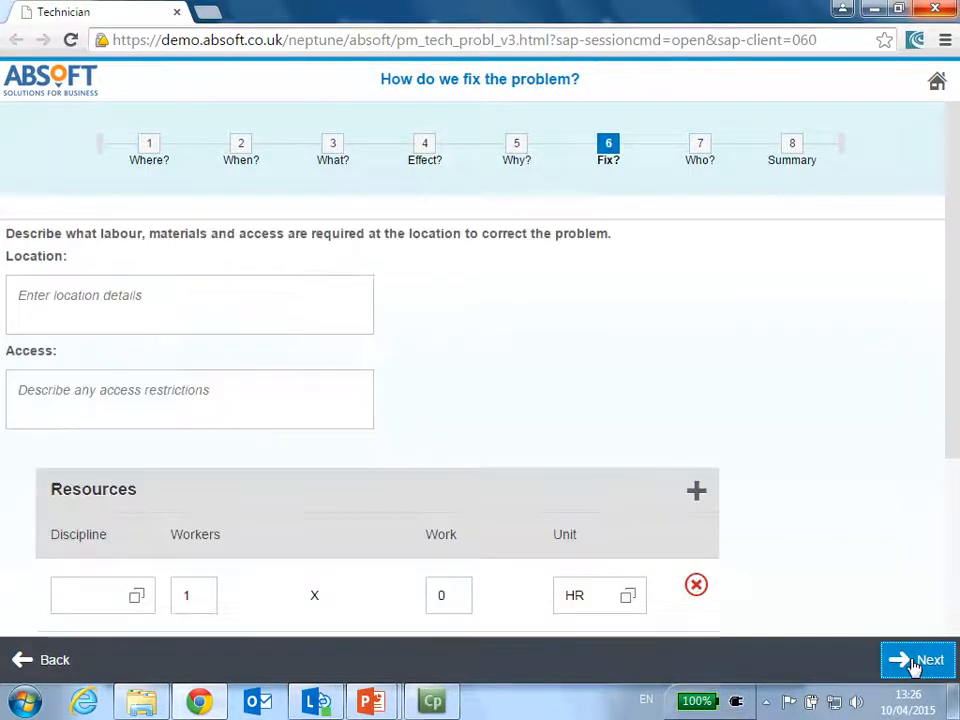
click(167, 309)
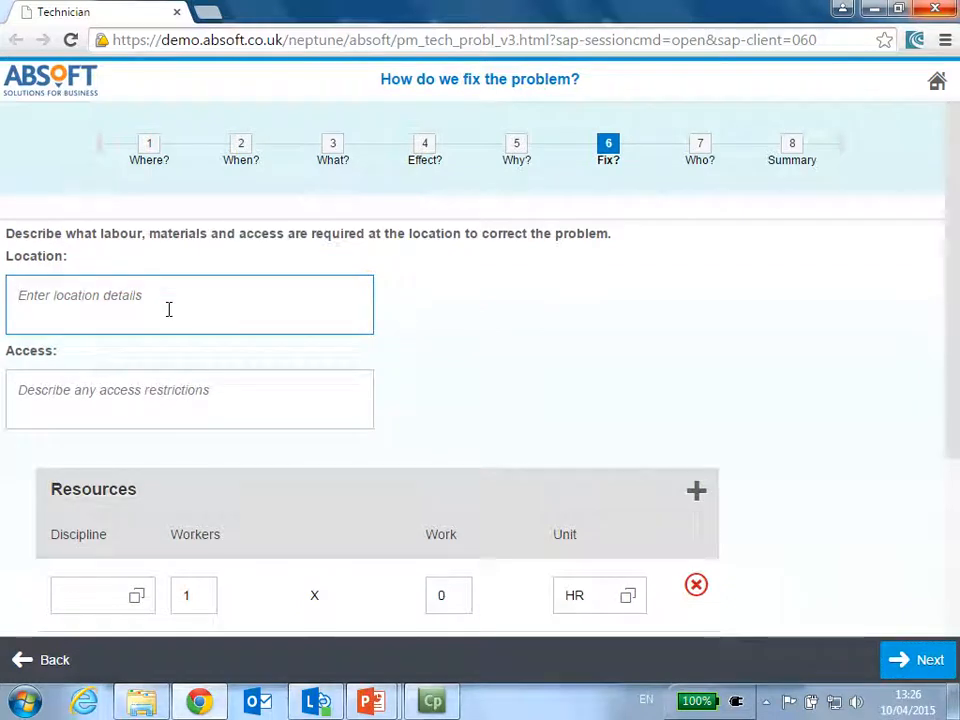
text(fuel line )
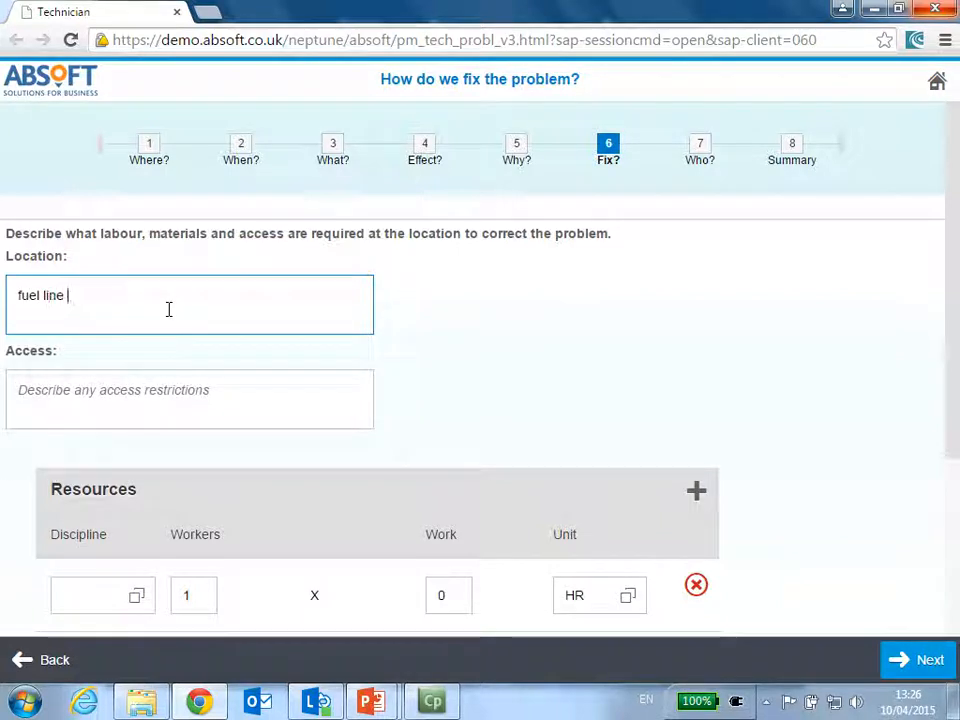
text(is overhead)
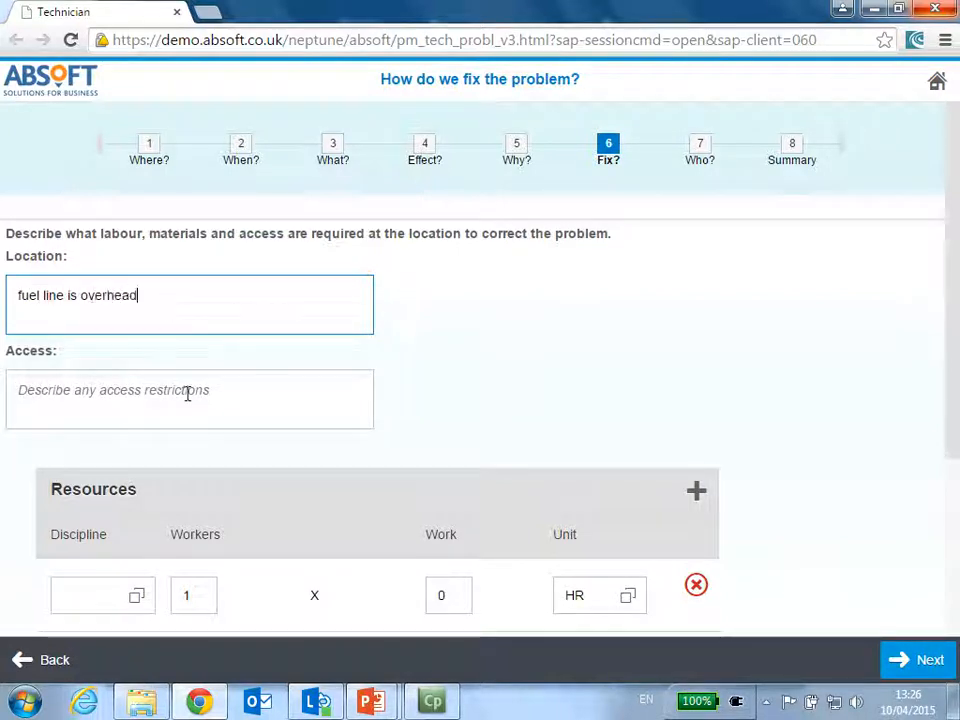
click(187, 394)
text(scaffold)
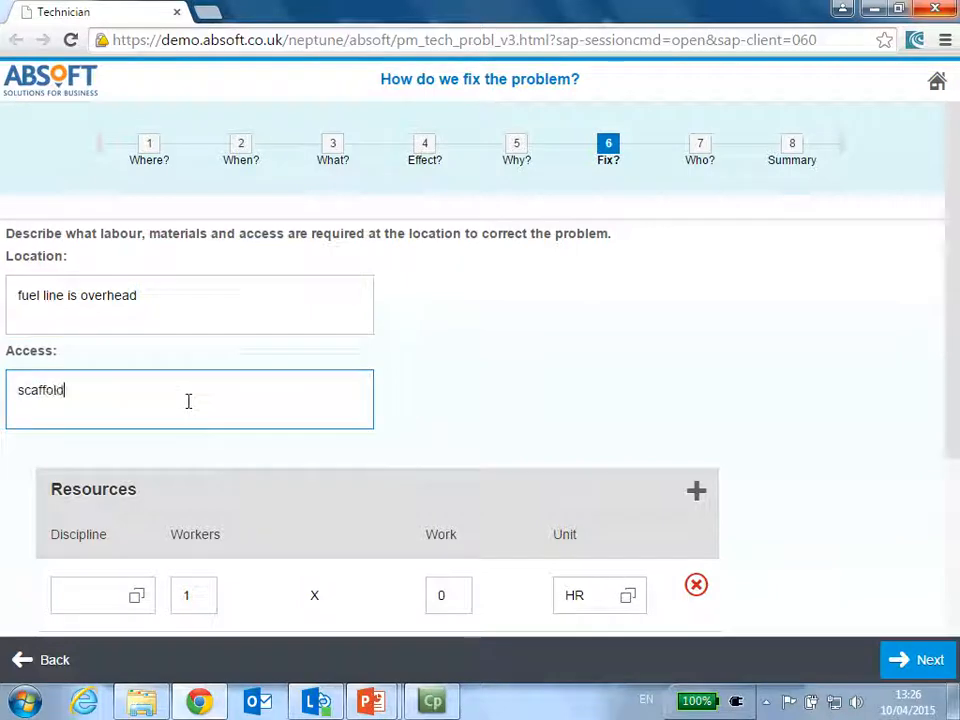
text(ing required)
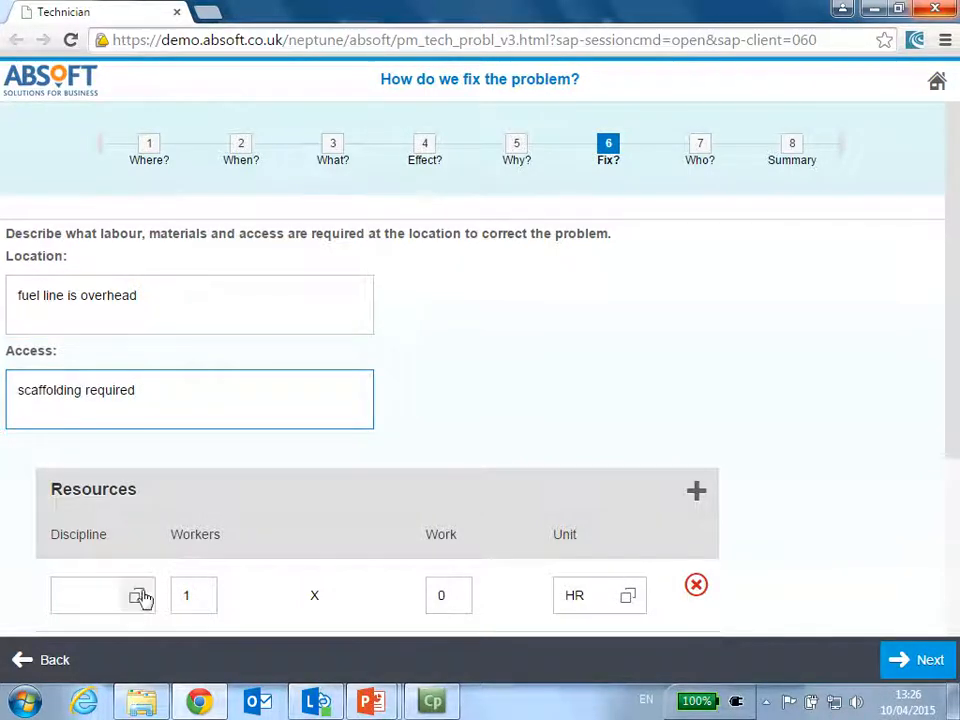
scroll(467, 366, down, 3)
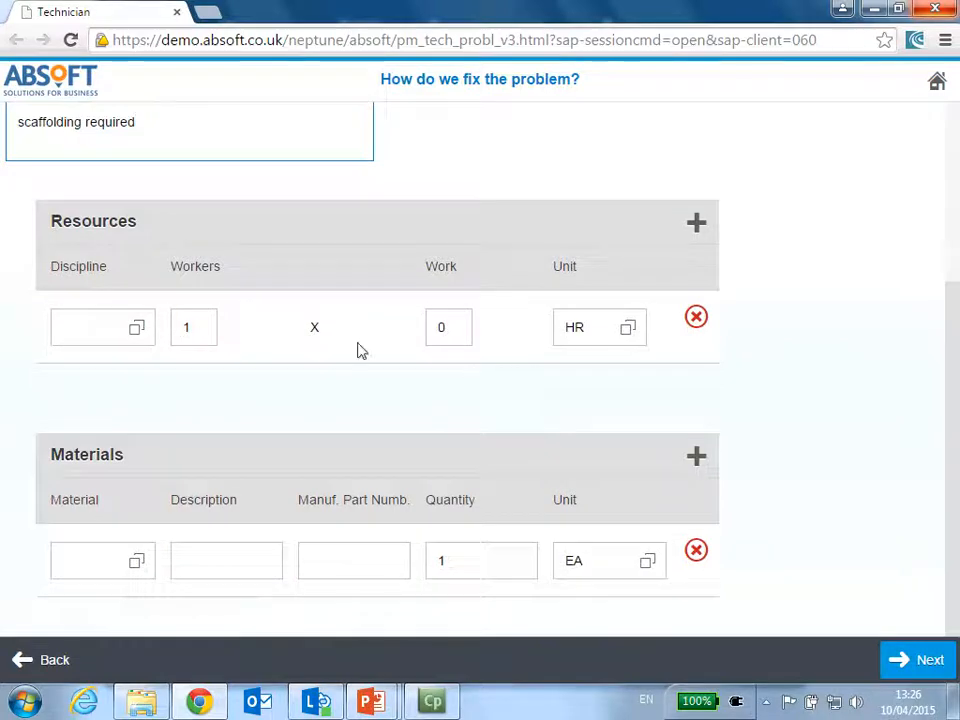
Step: Assign the Mechanical work center of plant YP11 as the resource's discipline and set its work to 2 hours
click(139, 330)
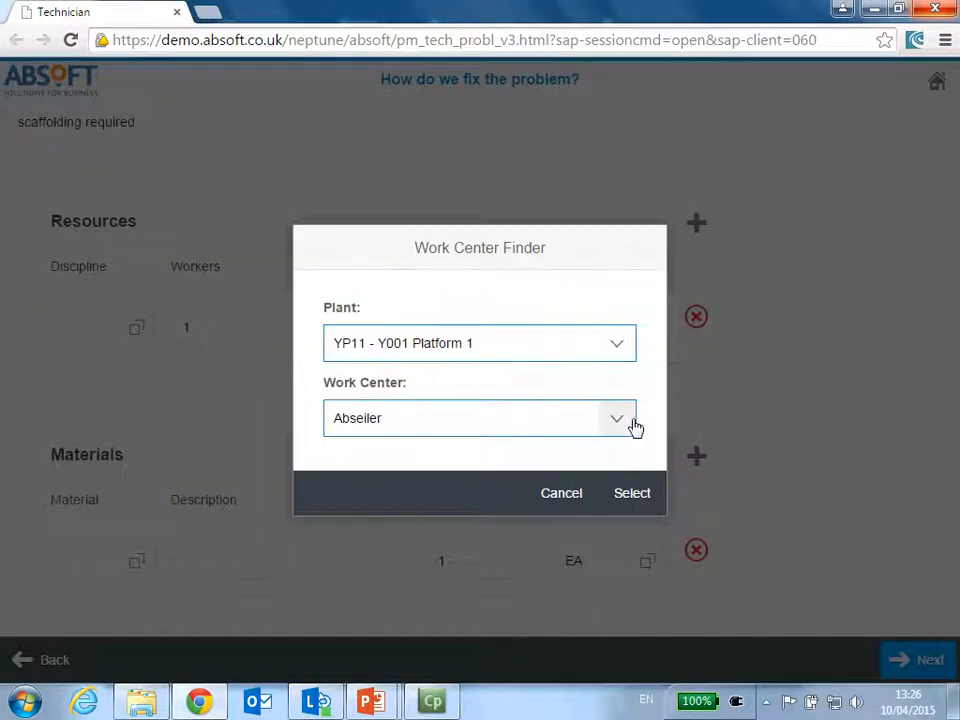
click(630, 428)
scroll(459, 371, down, 2)
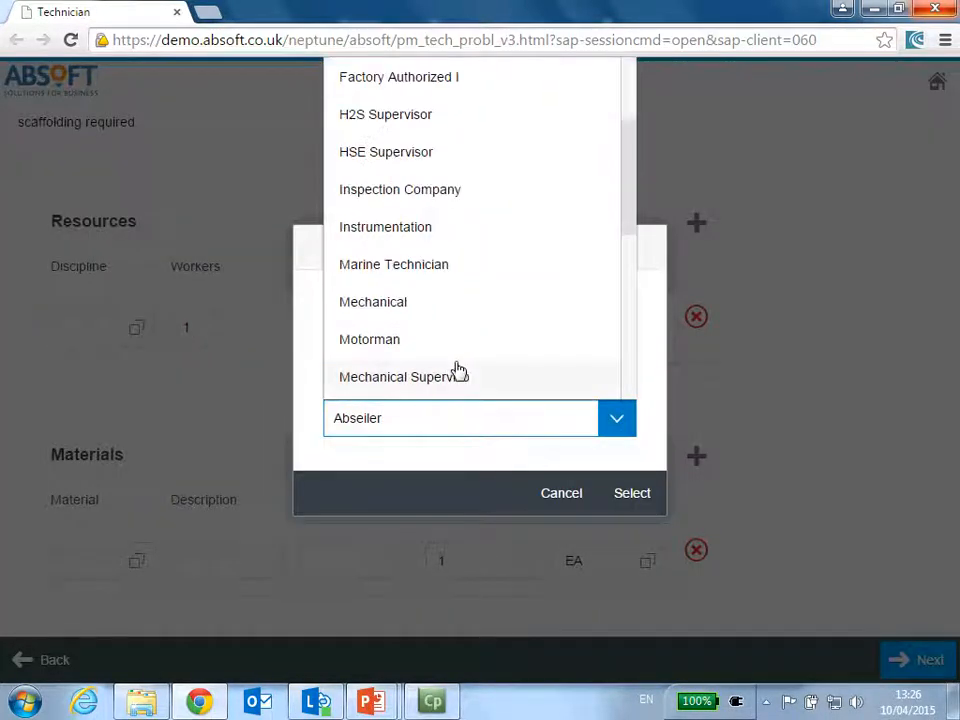
click(437, 306)
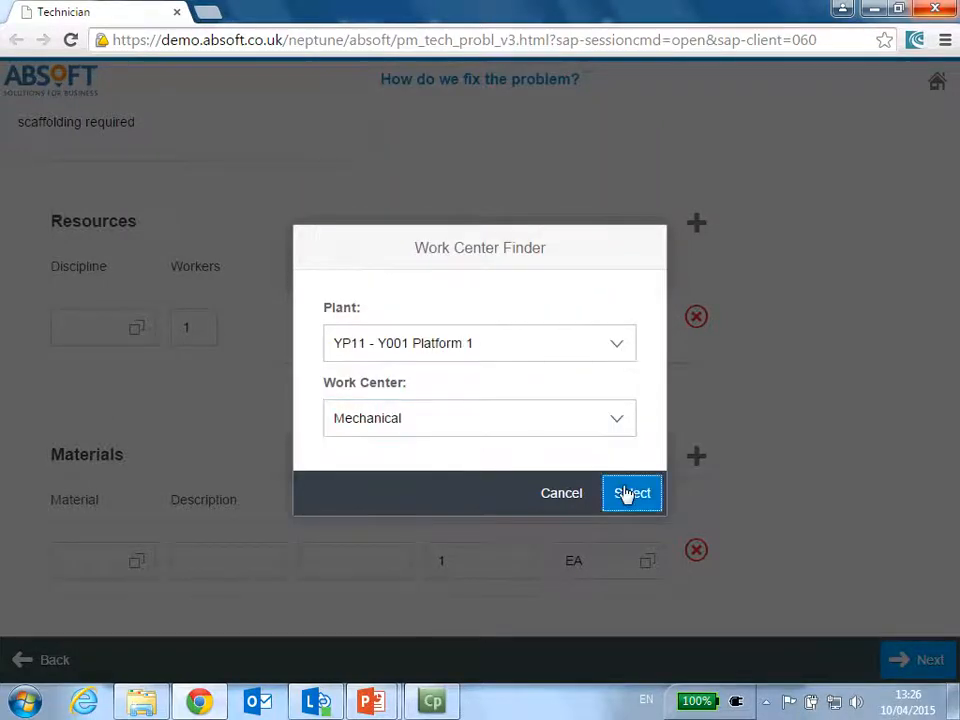
click(625, 493)
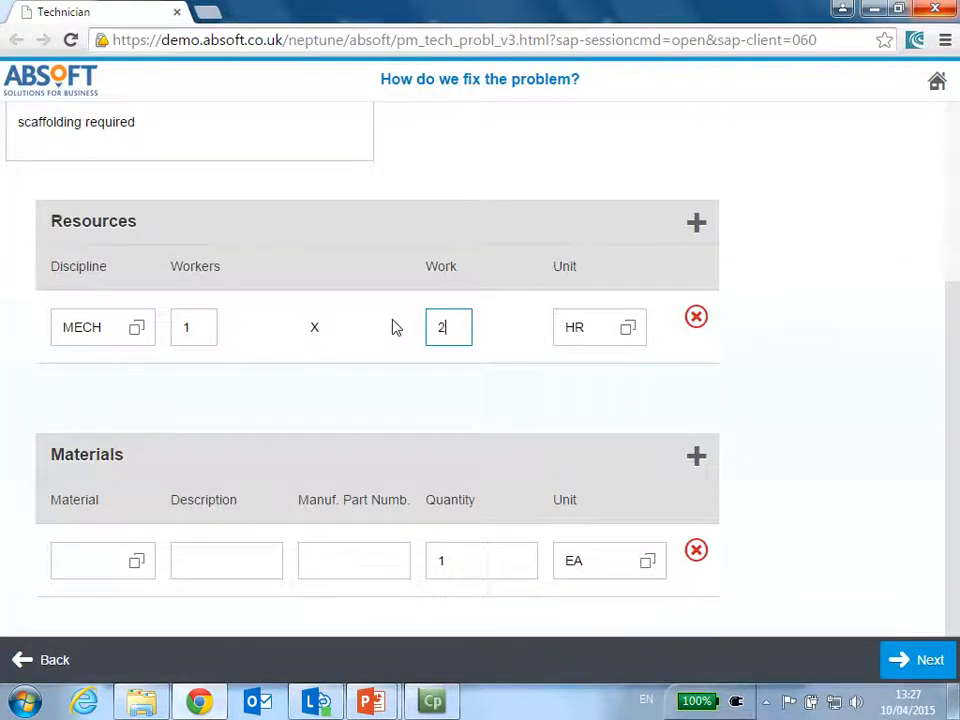
Step: Search the material catalogue for the first material row by the description "seal" and close the results
click(211, 570)
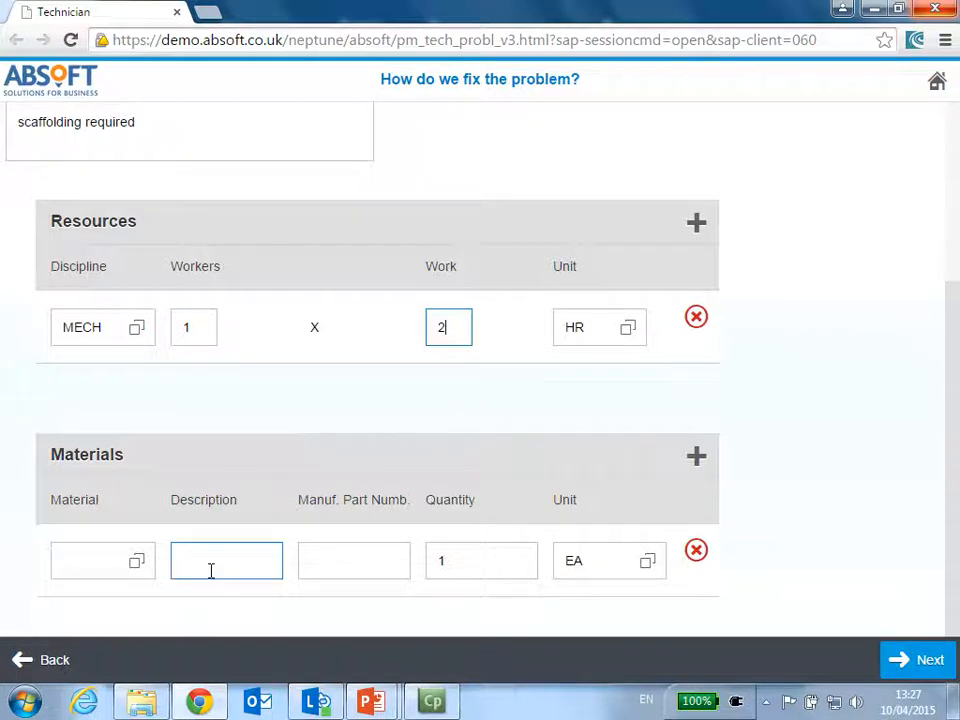
click(138, 563)
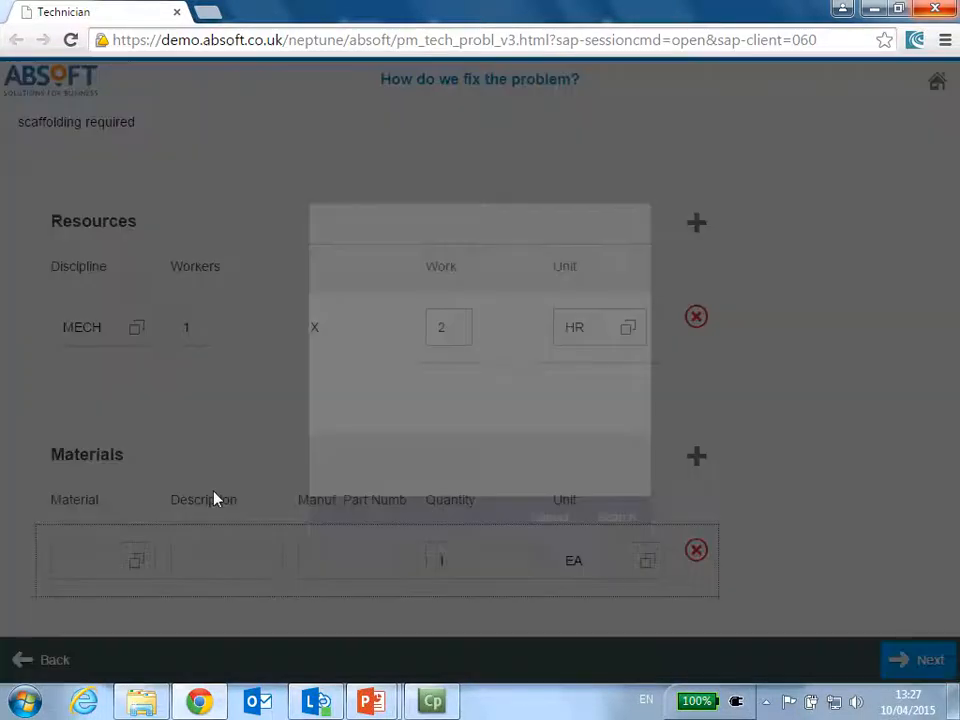
click(371, 381)
text(seal)
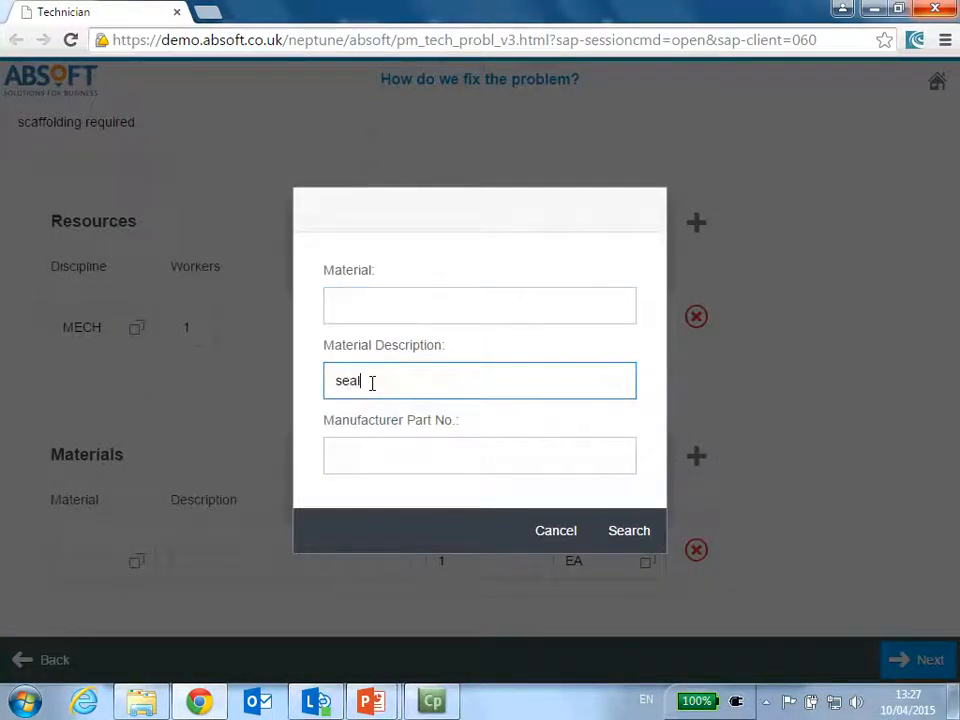
click(628, 531)
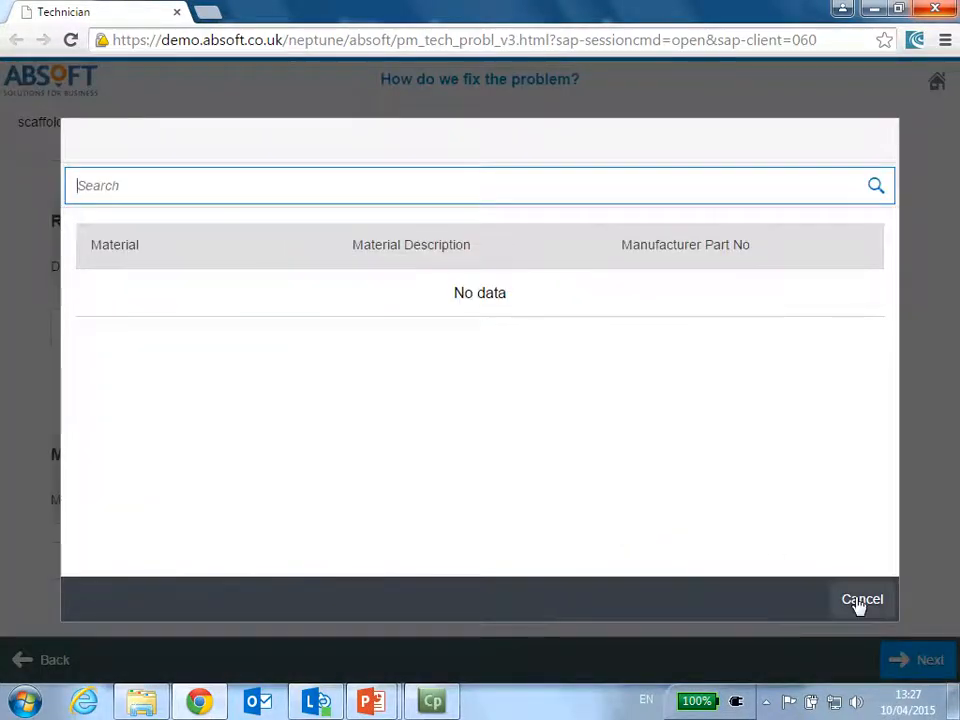
click(860, 600)
Step: Enter "Seal" as the first material's description and SL67 as its manufacturer part number
text(S)
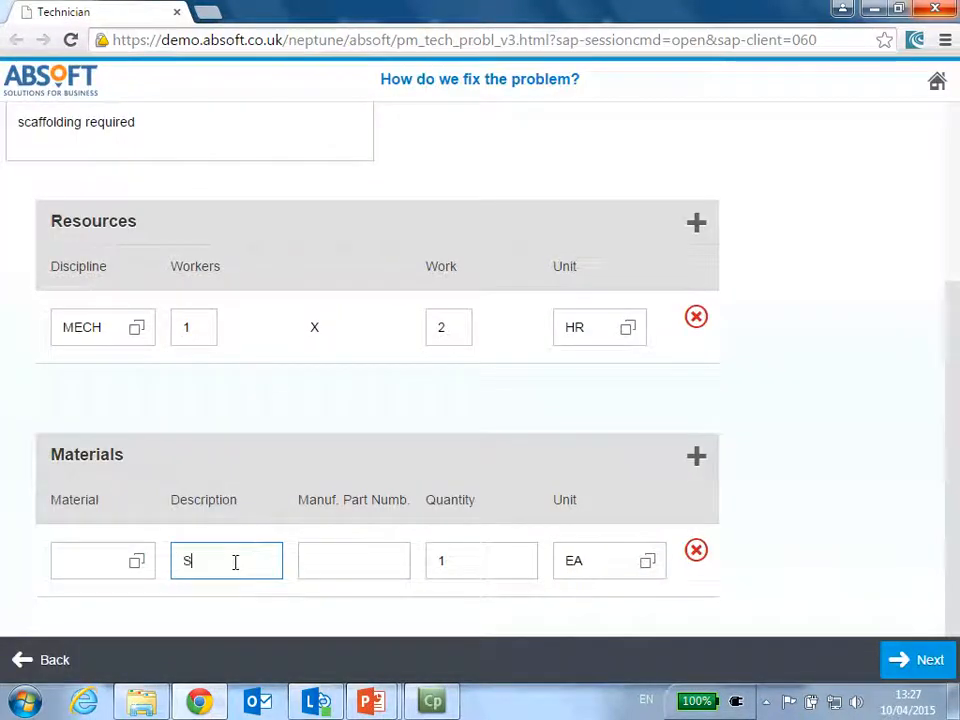
text(eal)
key(Tab)
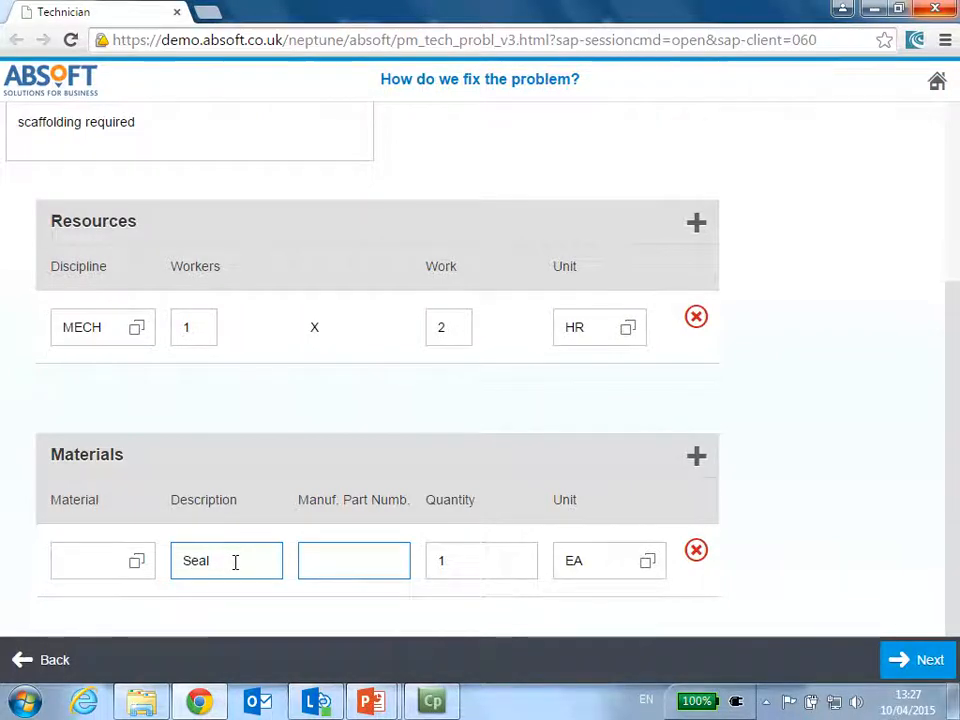
text(S)
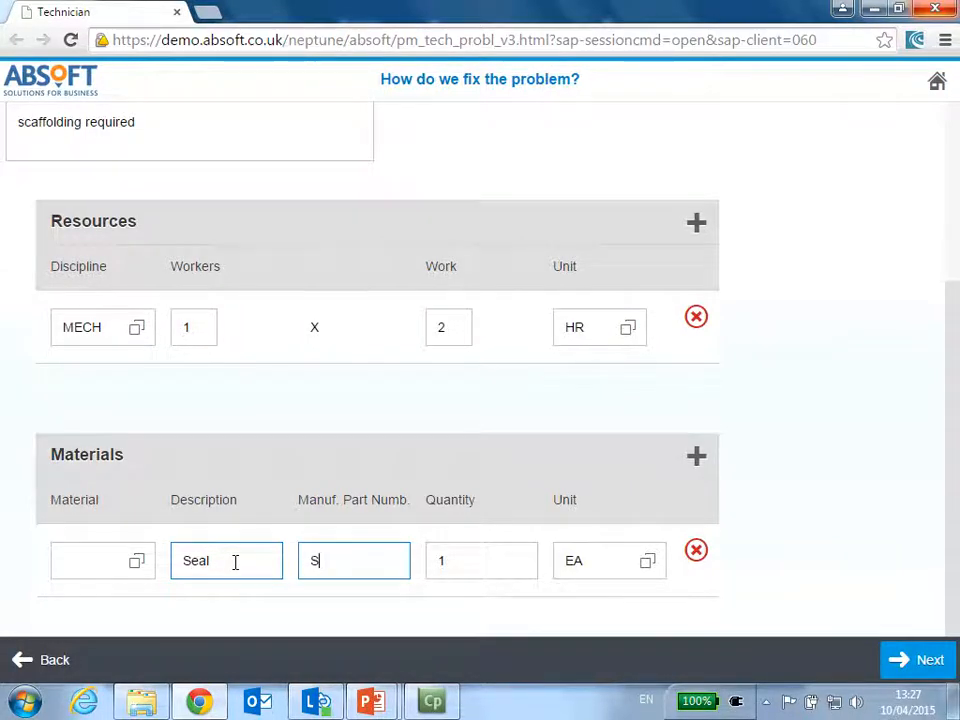
text(L67)
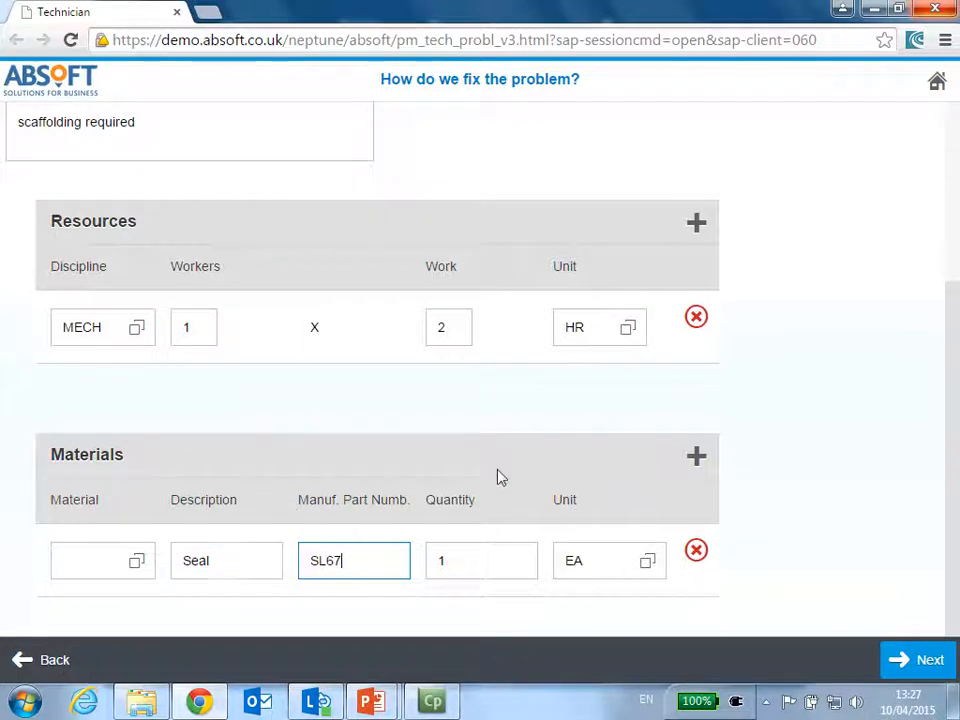
Step: Add a second material row, search by manufacturer part number "FI" and choose the Filter with part number FI344000
click(694, 458)
scroll(145, 418, down, 1)
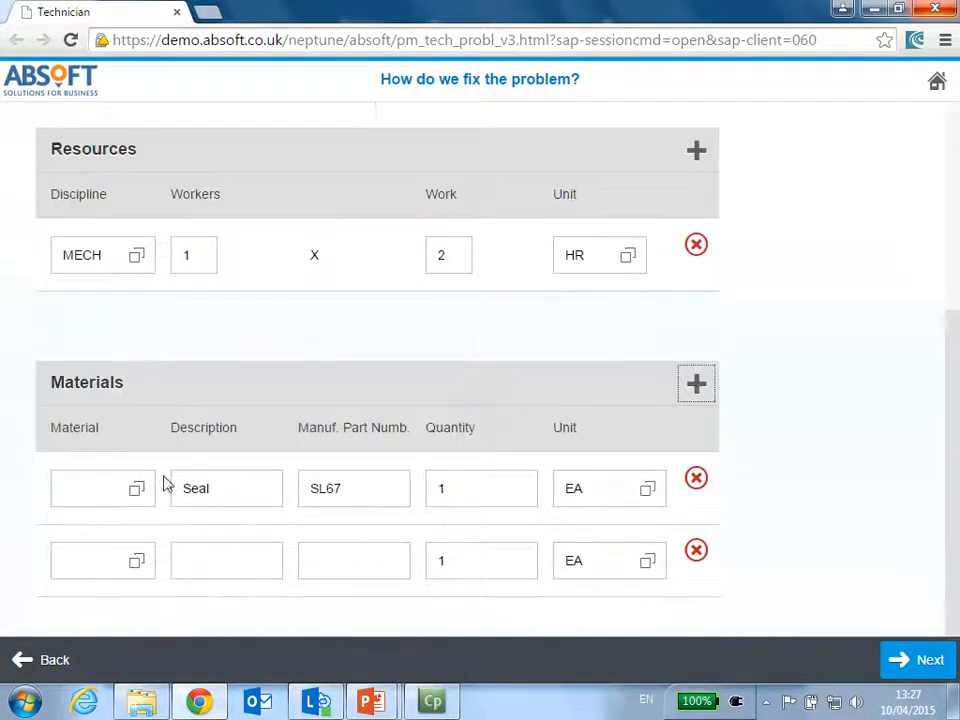
click(137, 562)
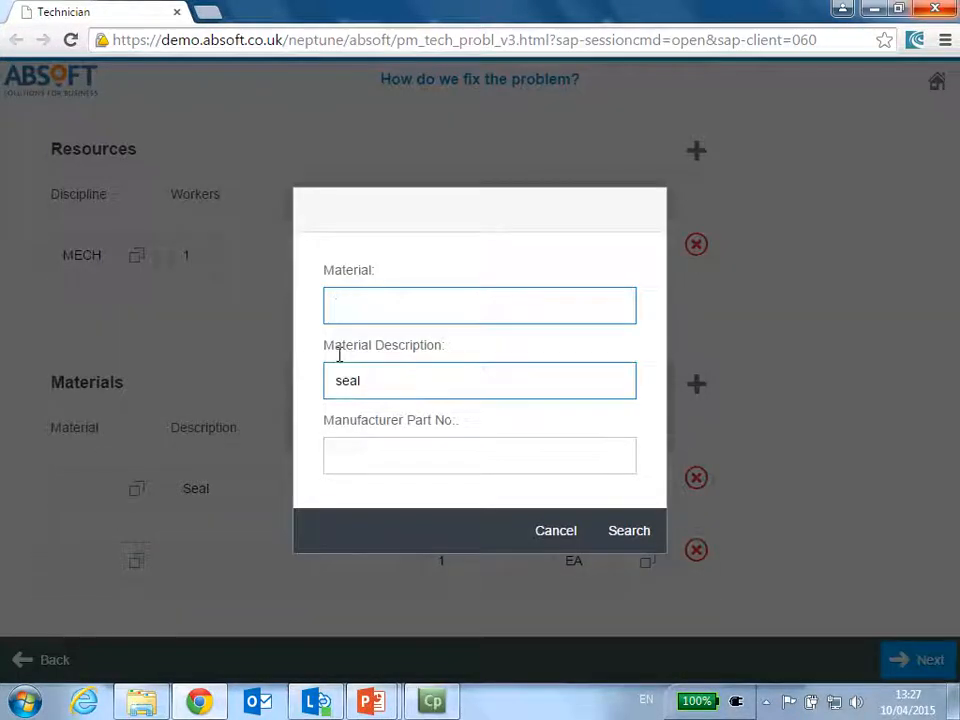
double_click(375, 380)
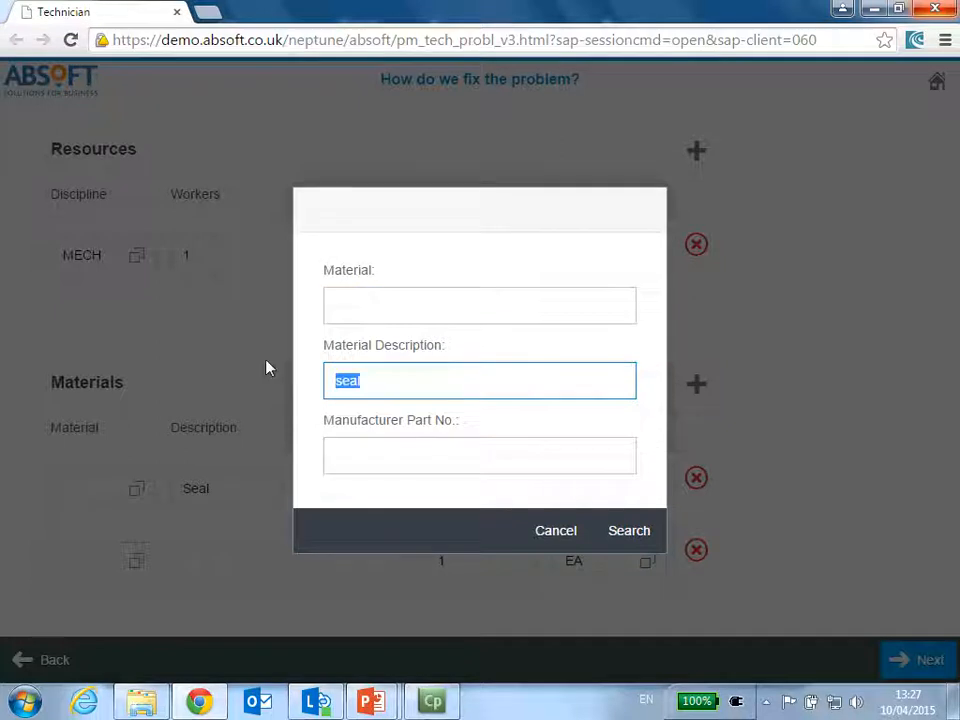
text(Fl)
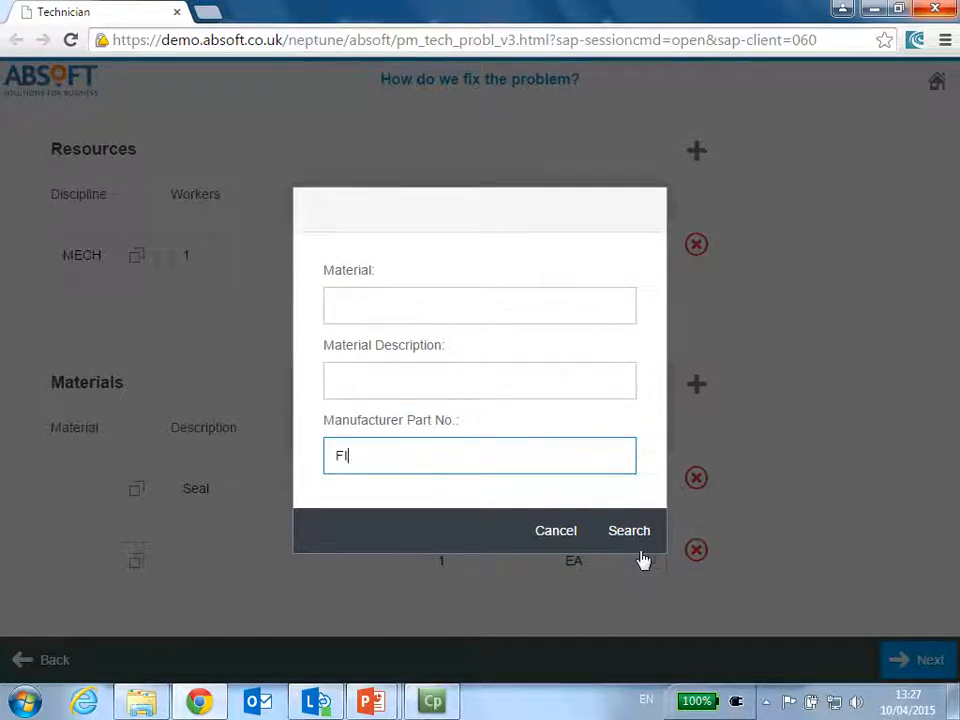
click(648, 541)
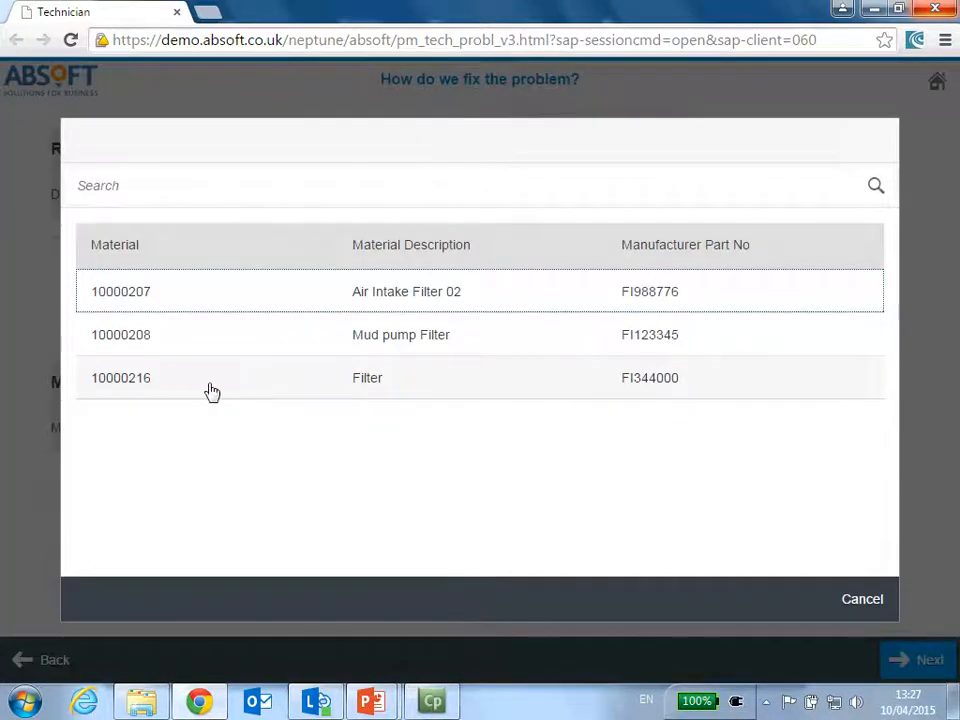
click(212, 391)
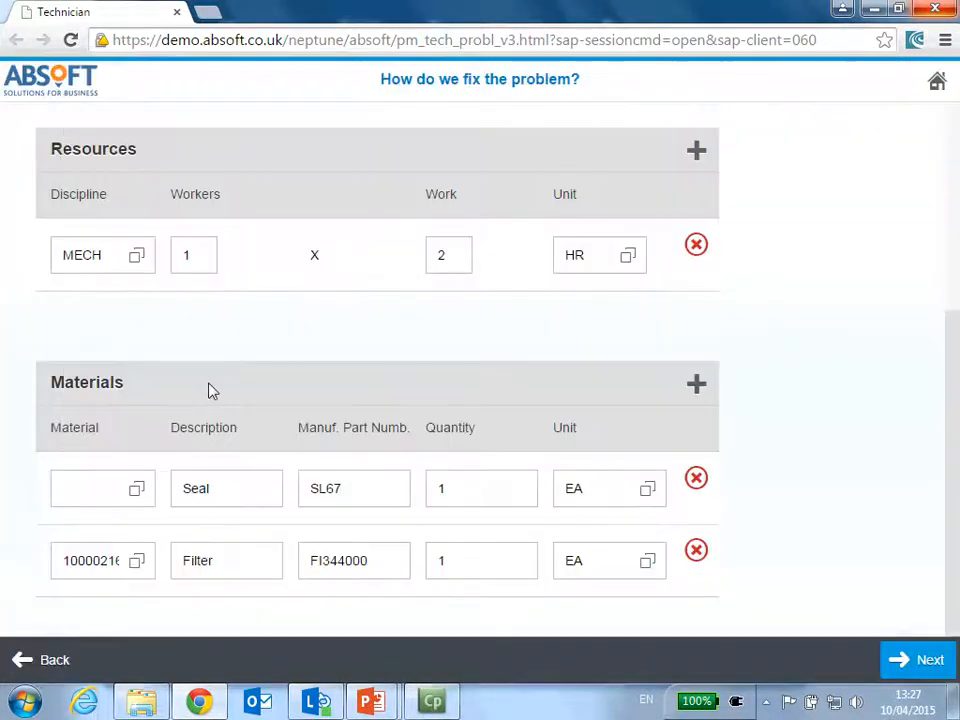
Step: Continue past the Who? section with the preselected person and review all sections of the report summary
click(905, 662)
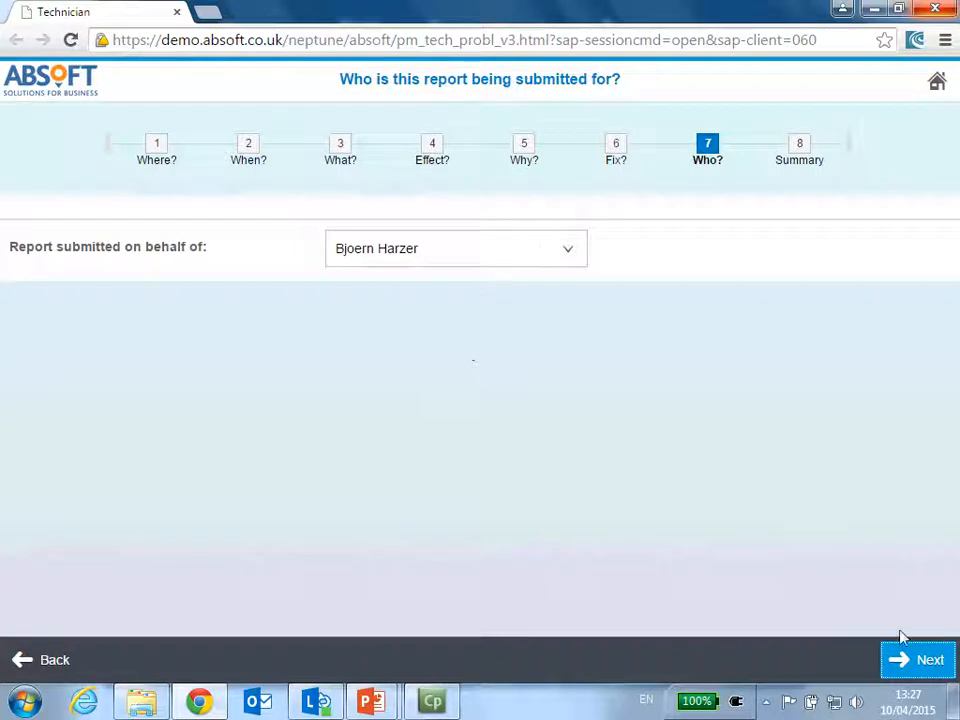
click(926, 664)
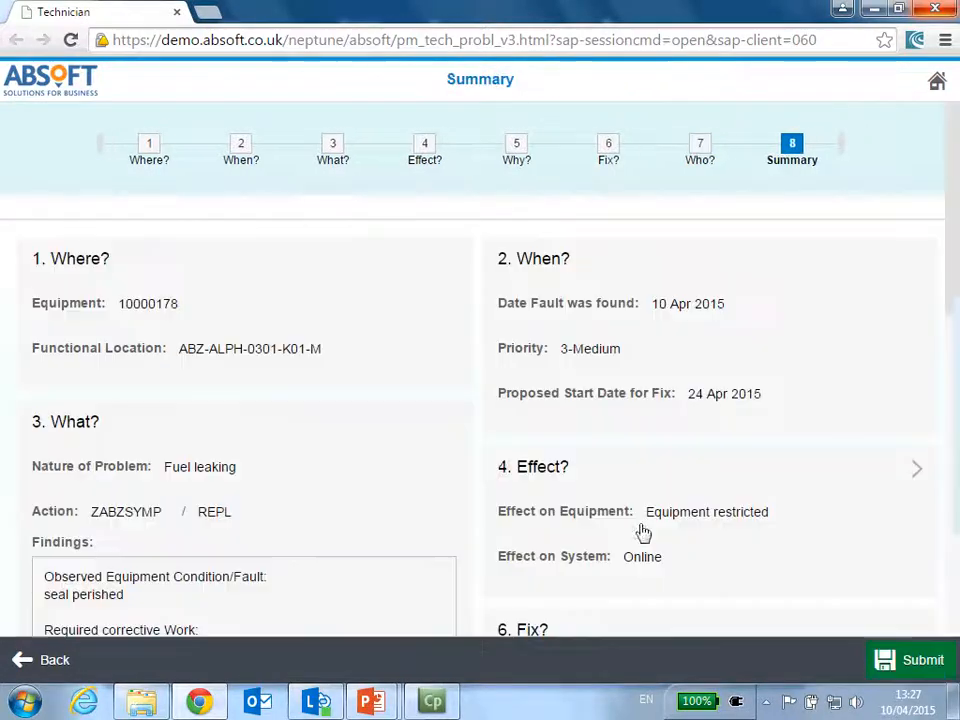
scroll(548, 435, down, 1)
scroll(548, 435, down, 2)
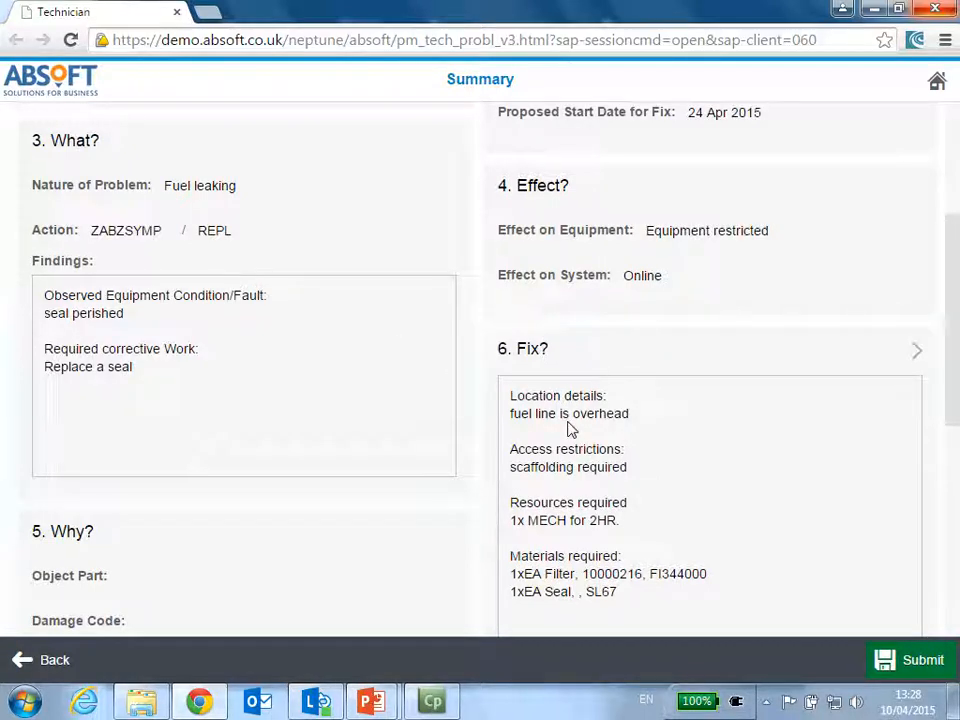
scroll(570, 430, down, 5)
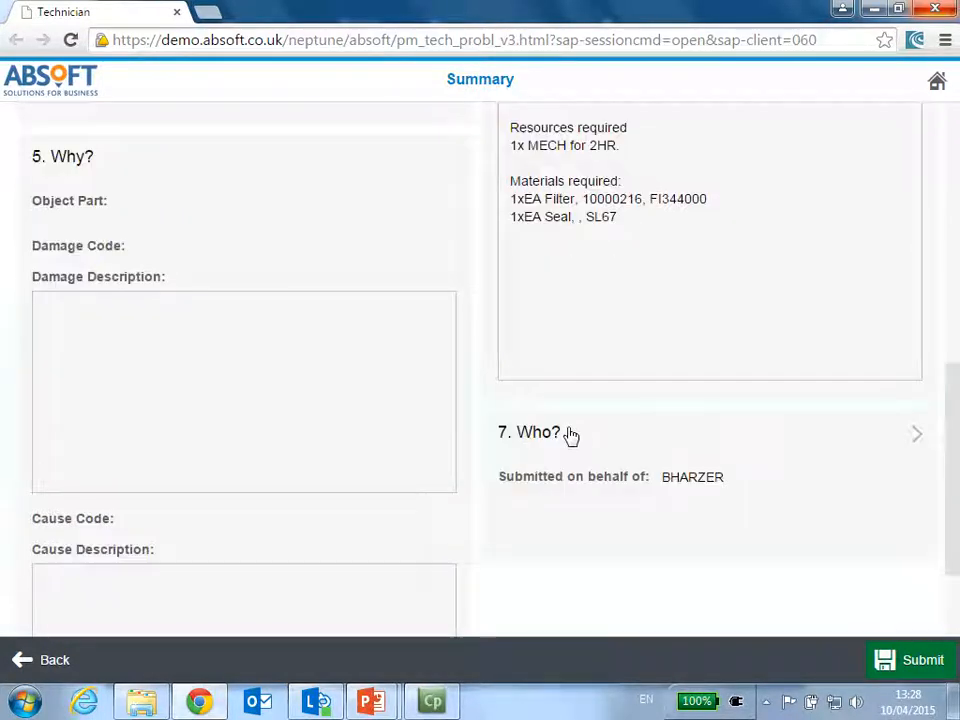
scroll(570, 435, down, 2)
scroll(570, 435, up, 10)
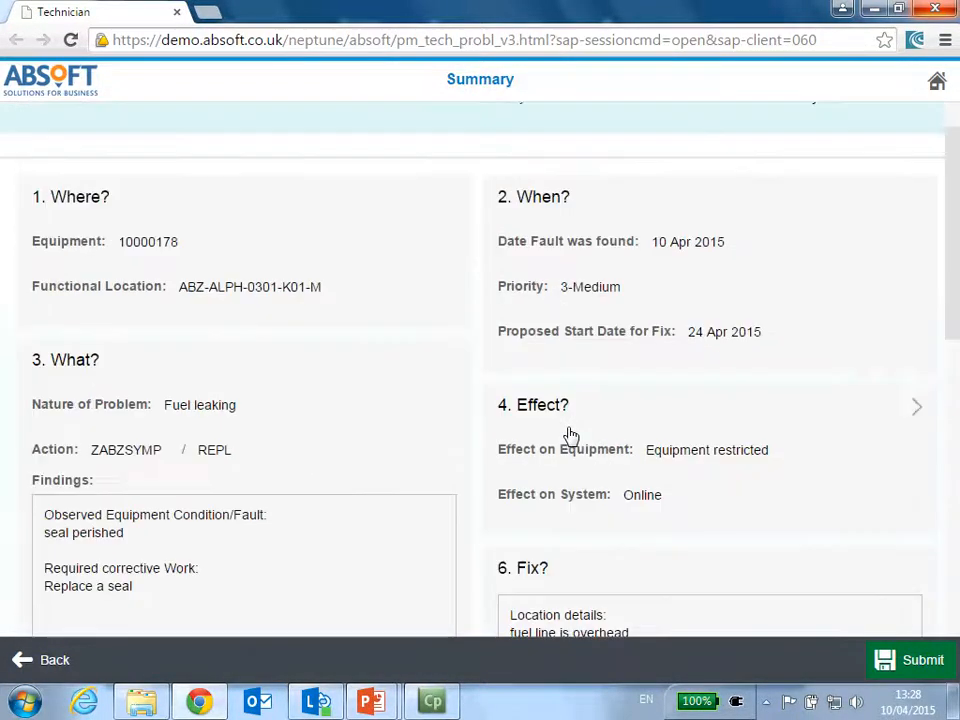
scroll(690, 460, up, 1)
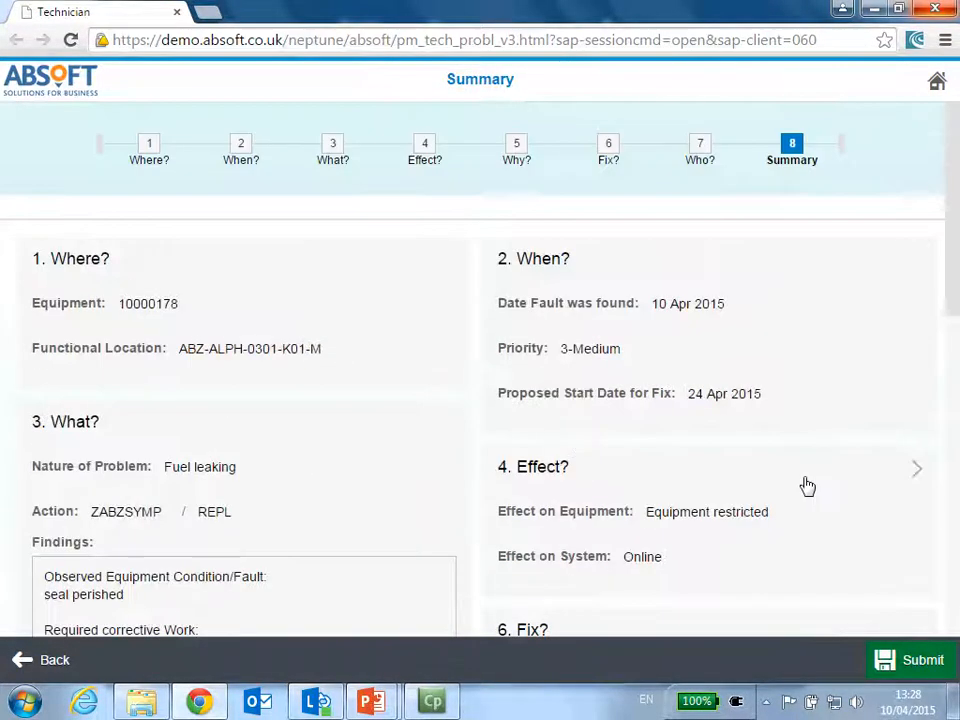
Step: Submit the problem report and return to the Technician home page
click(913, 661)
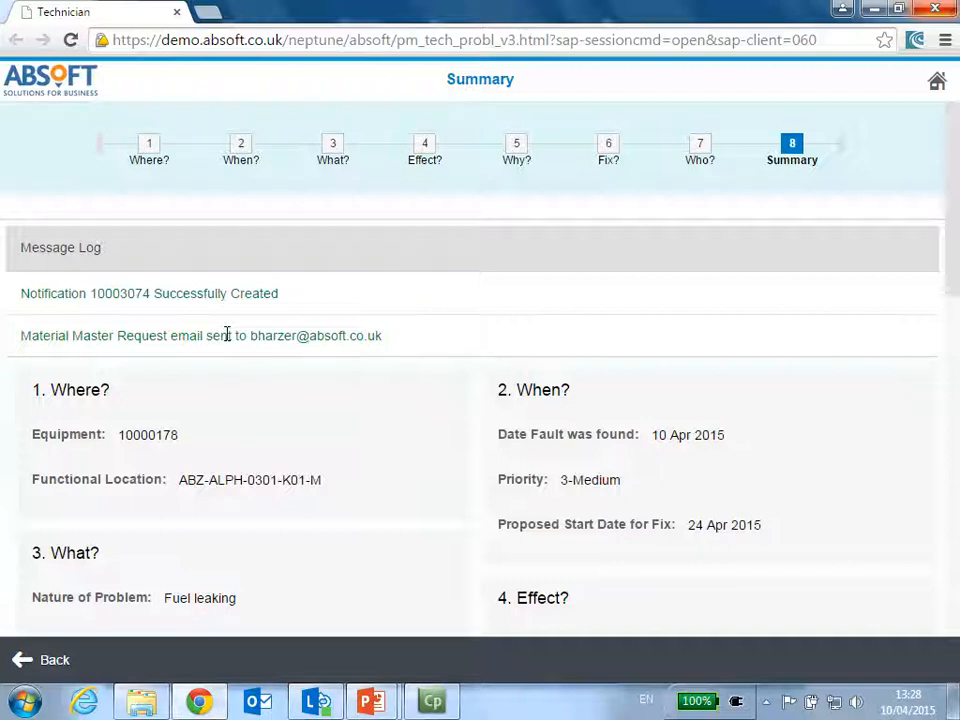
click(940, 82)
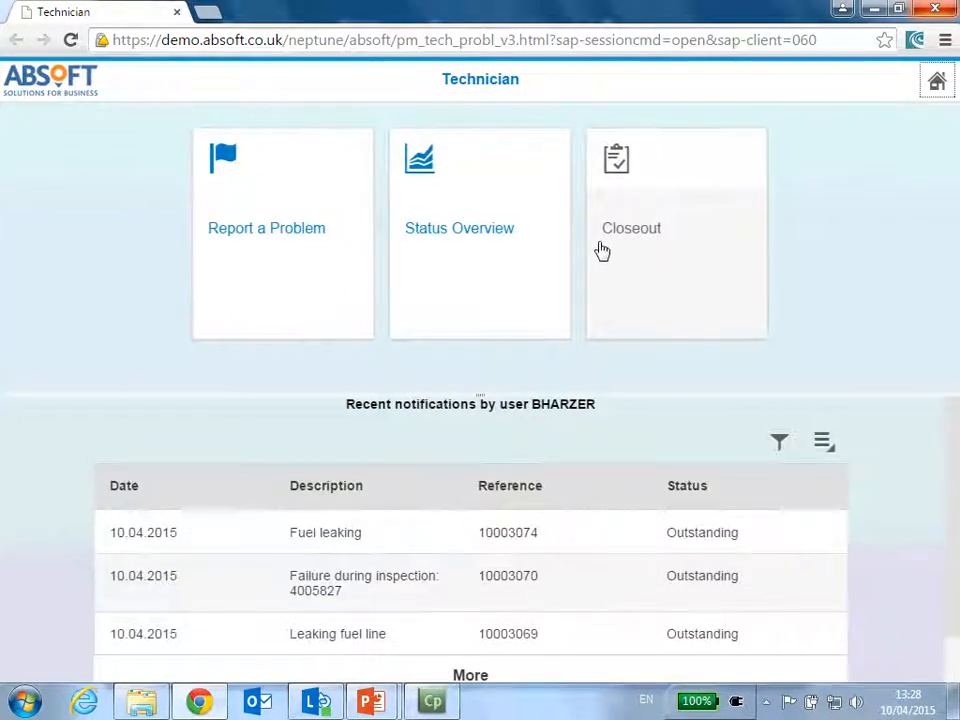
key(alt+Tab)
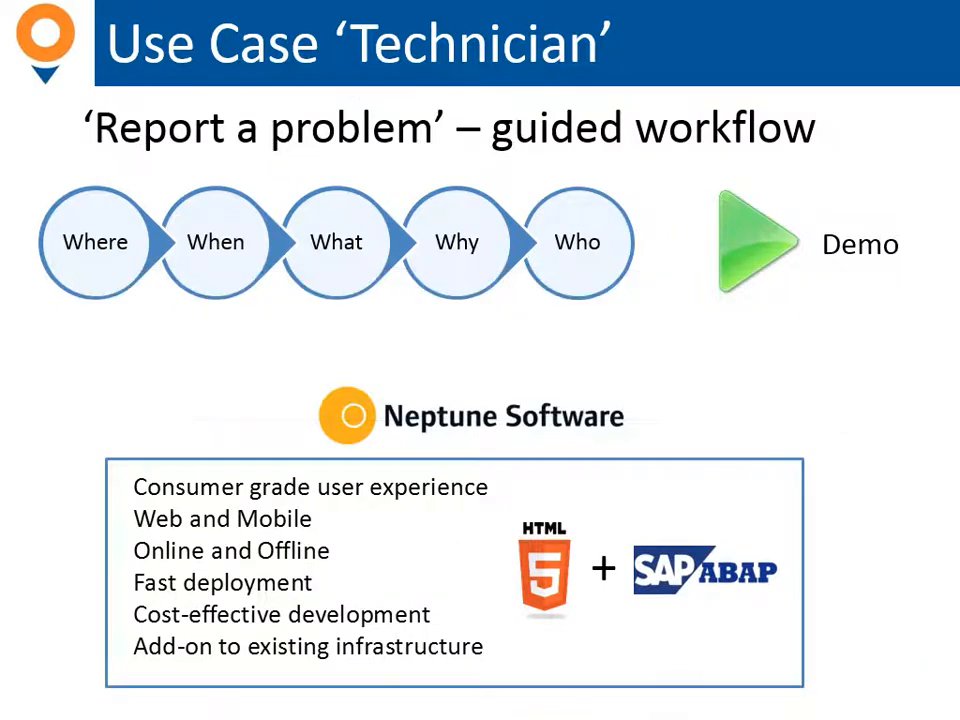
click(155, 331)
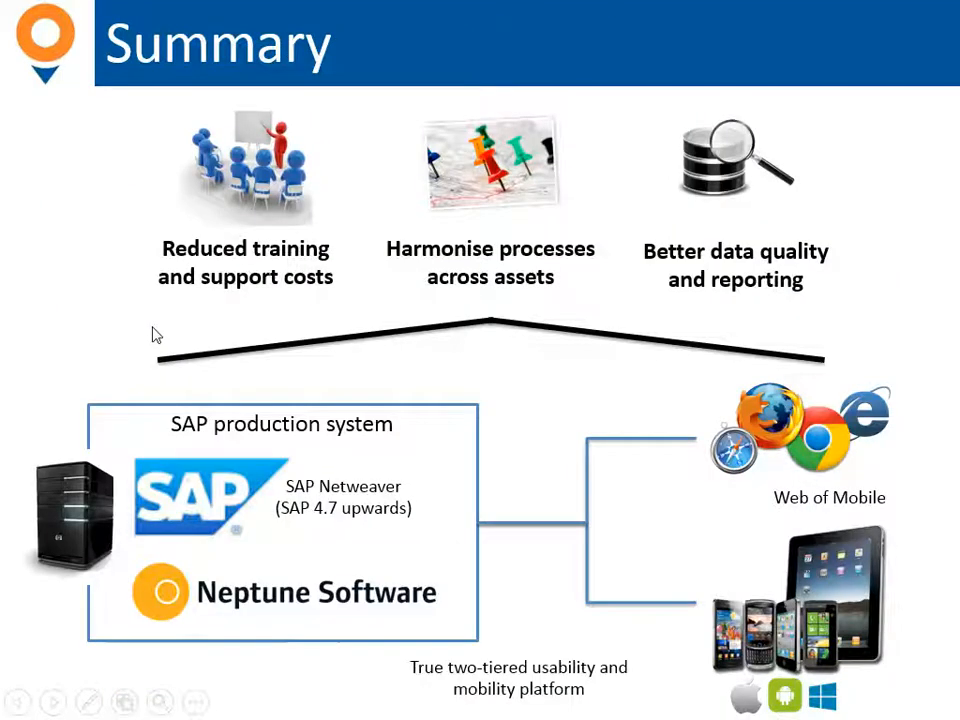